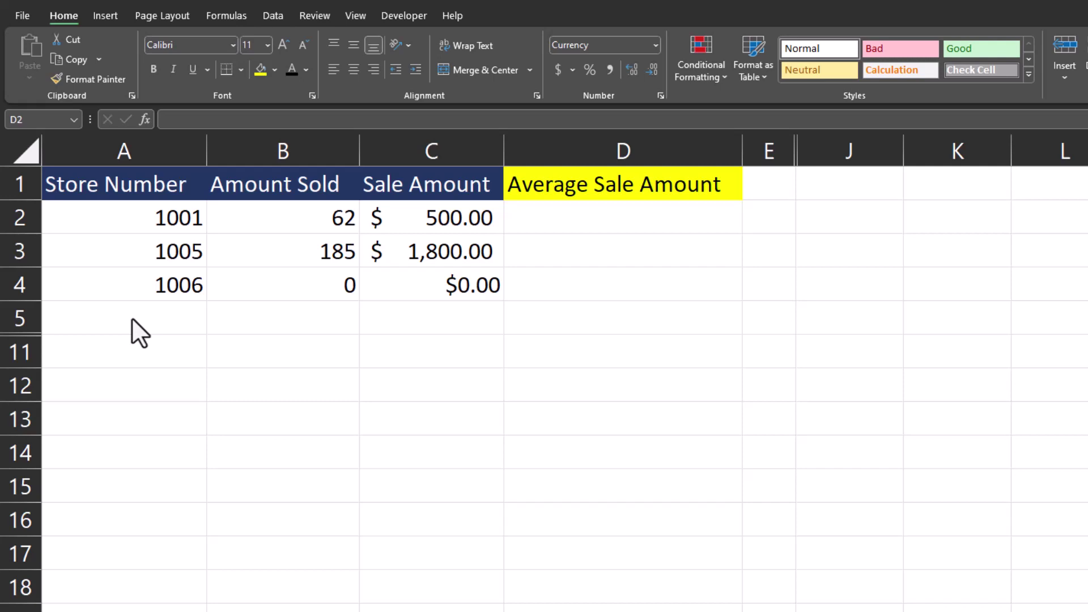
# Step: Enter =C2/B2 in D2, copy it down to D4, and check D4's #DIV/0! against C4's zero
pyautogui.click(694, 215)
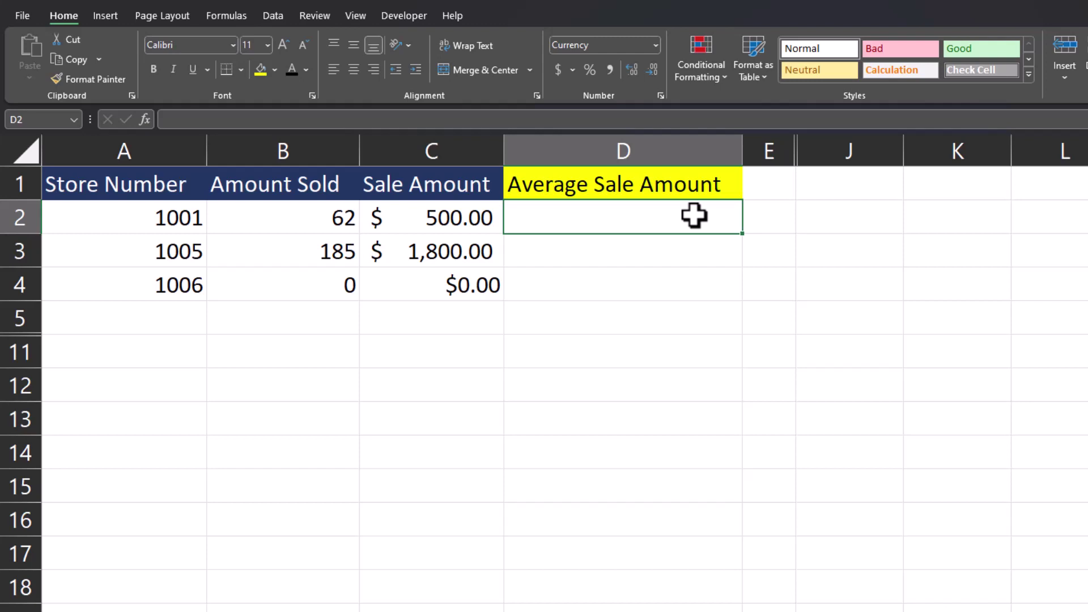
pyautogui.write('=')
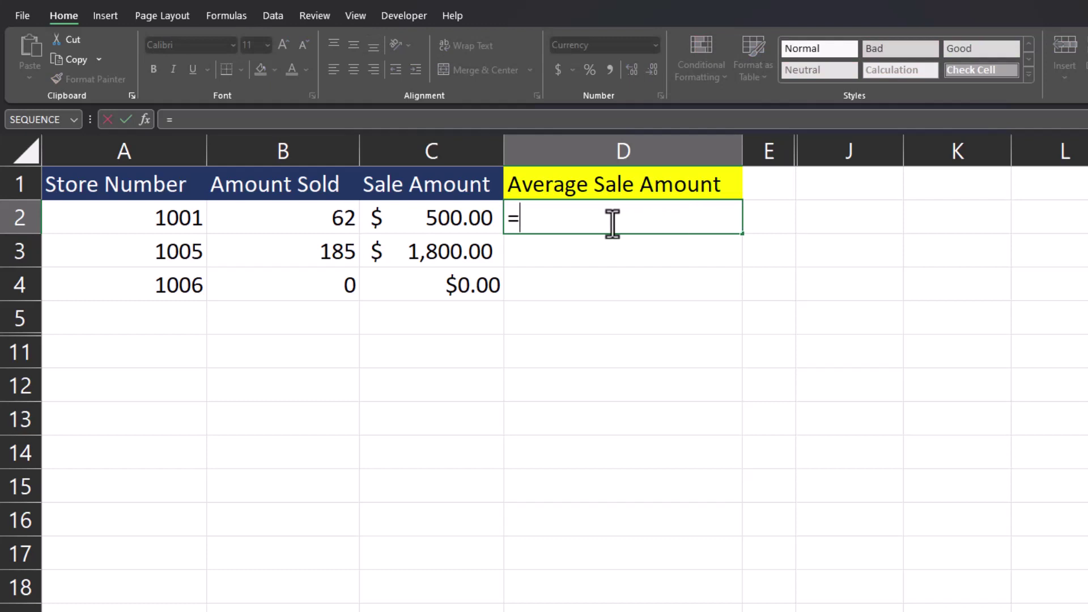
pyautogui.click(409, 220)
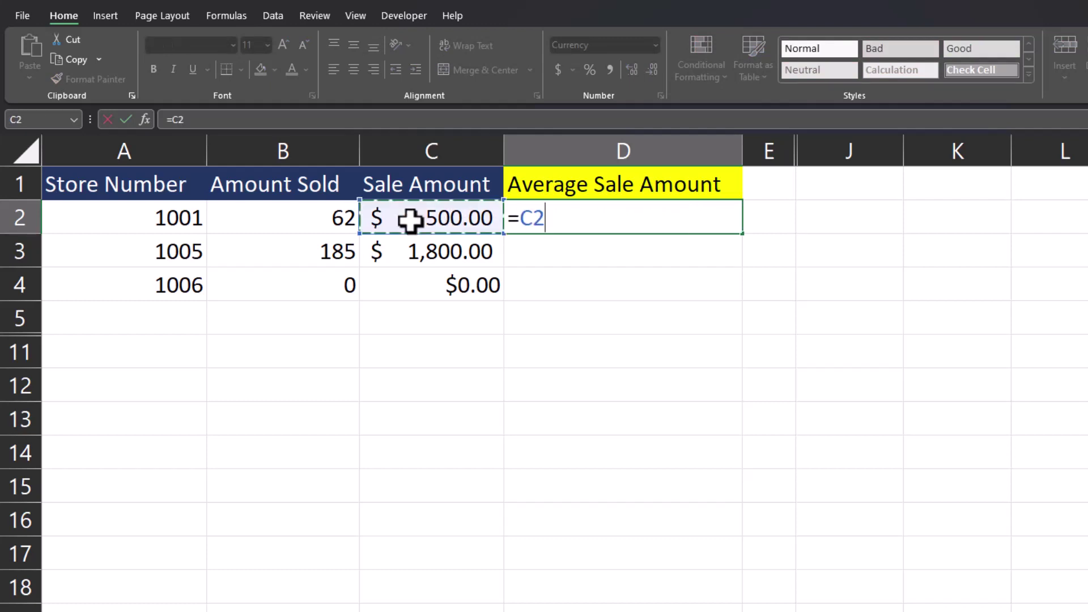
pyautogui.write('/')
pyautogui.click(317, 221)
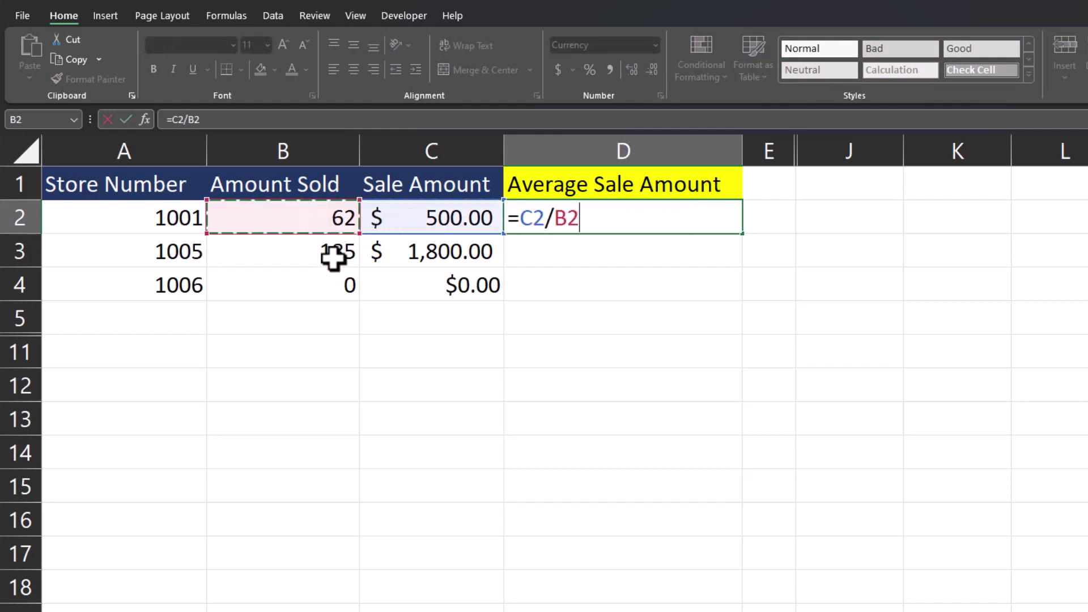
pyautogui.press('Return')
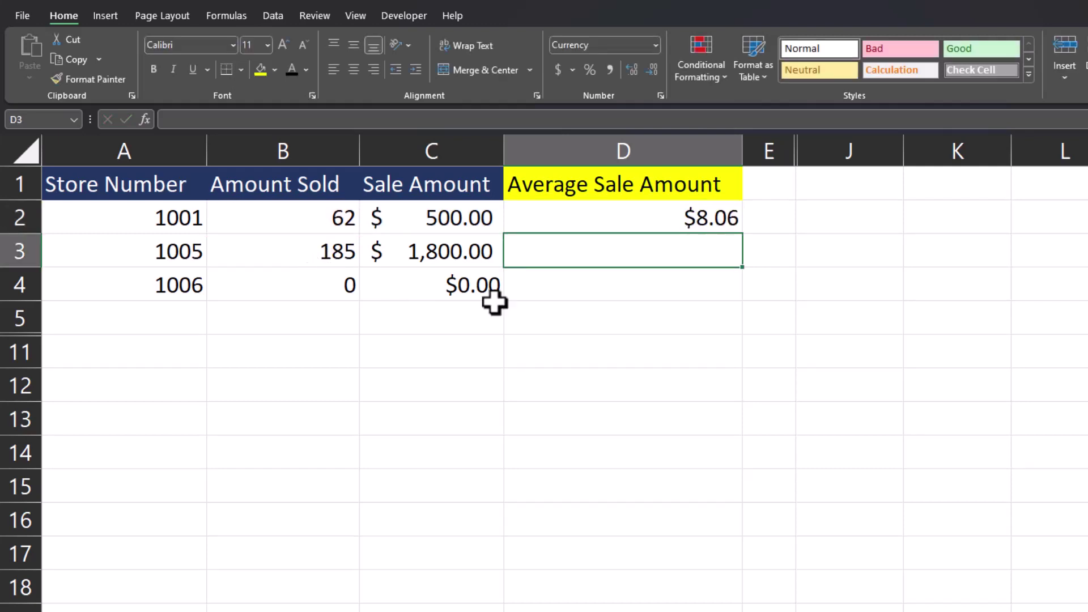
pyautogui.click(627, 226)
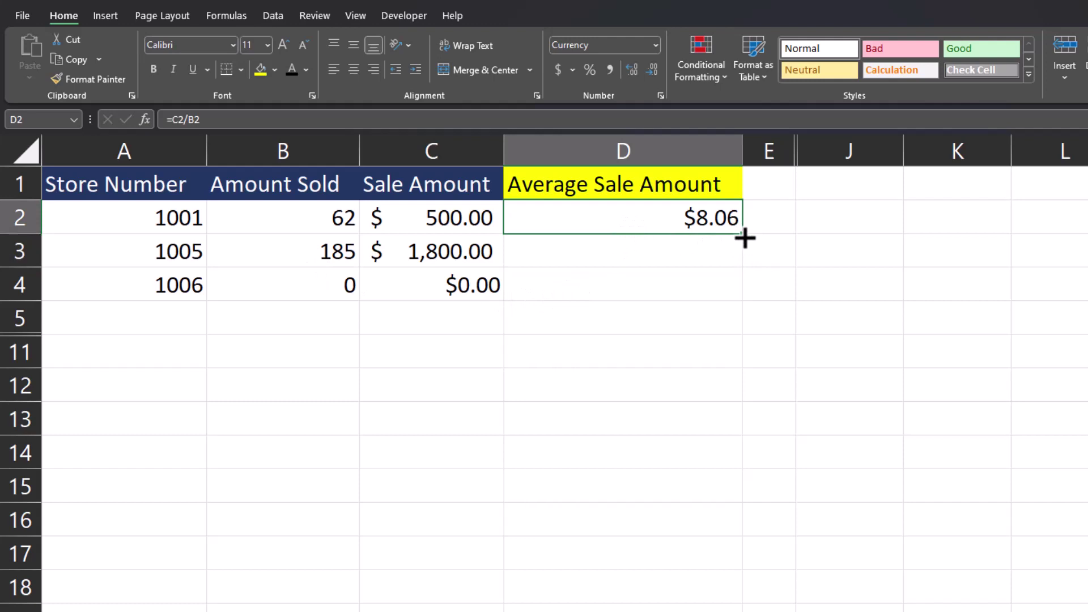
pyautogui.moveTo(743, 238); pyautogui.dragTo(765, 250)
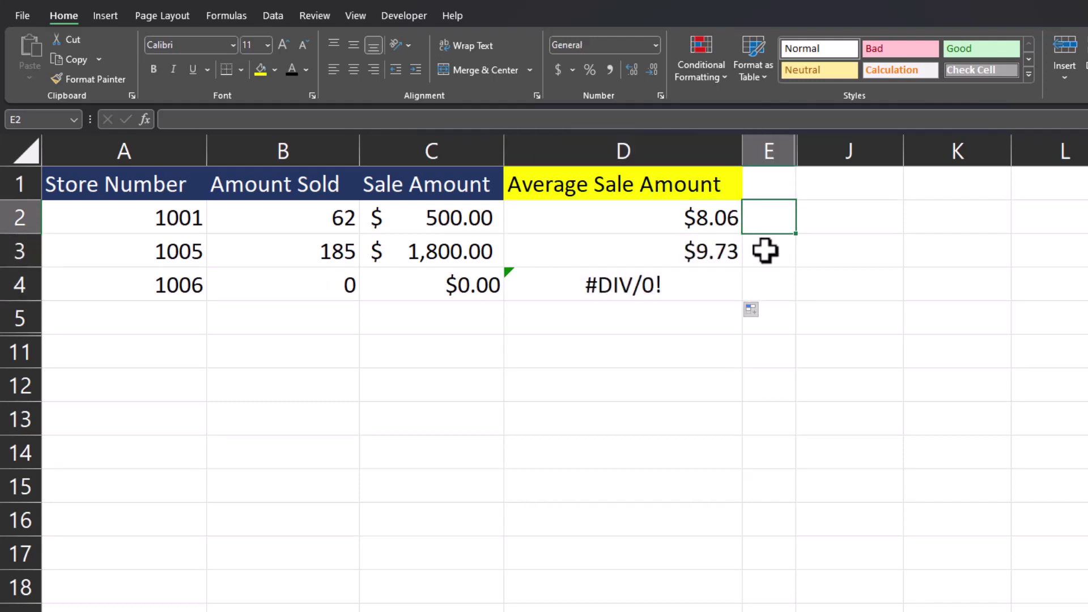
pyautogui.click(729, 279)
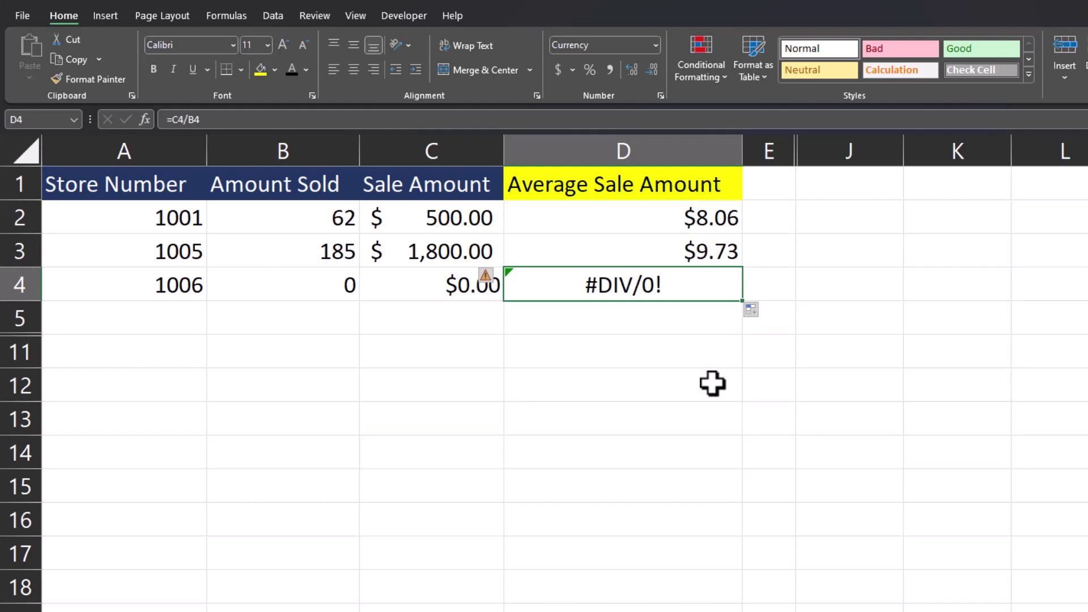
pyautogui.click(410, 285)
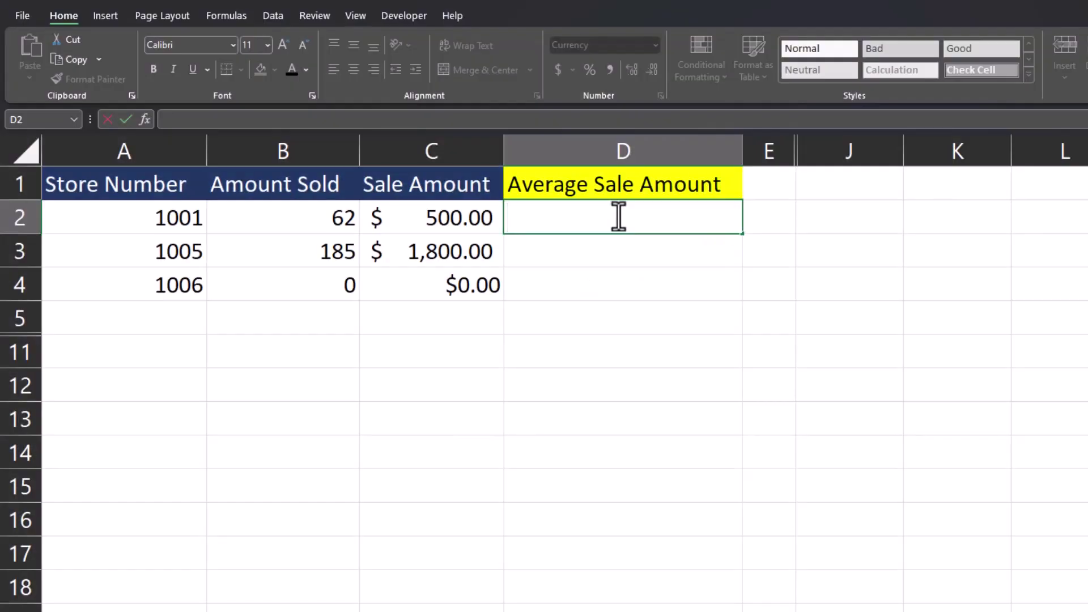
# Step: Enter =IFERROR(C2/B2,"0") in D2 and fill it down to D4
pyautogui.write('=')
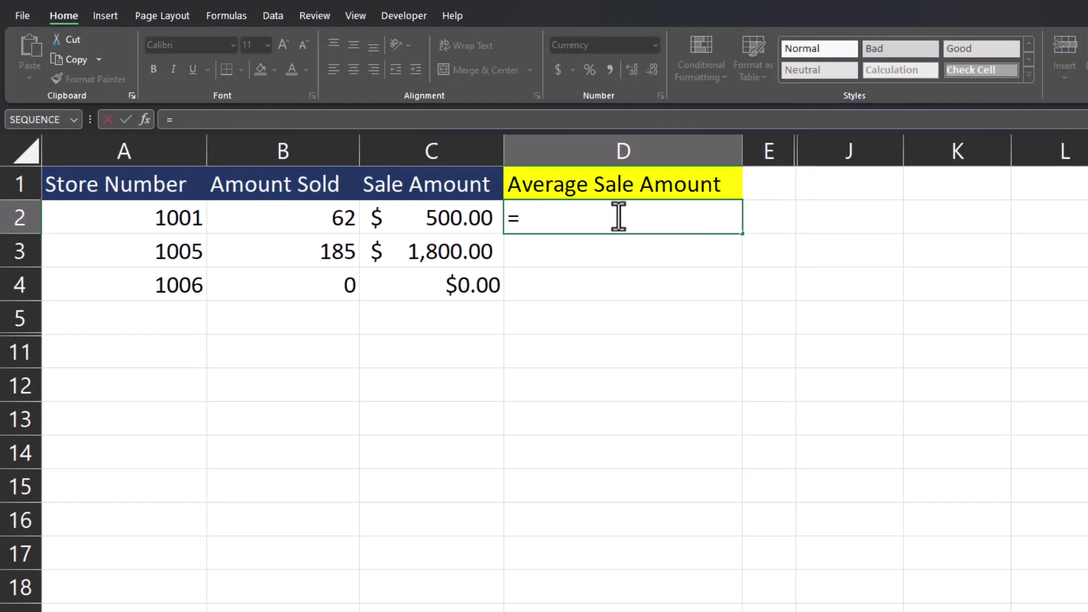
pyautogui.write('iferror')
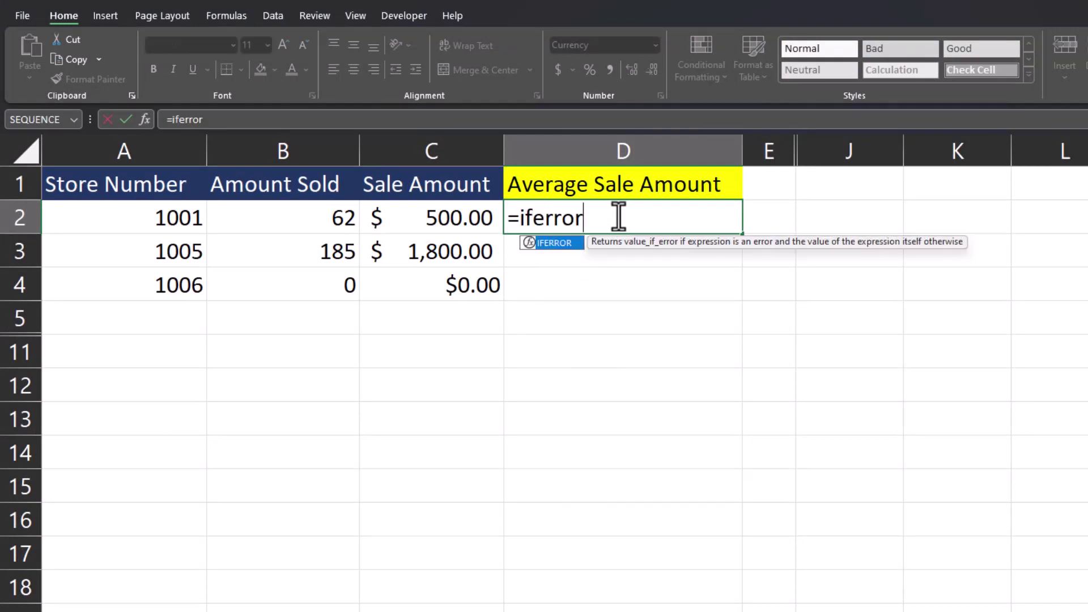
pyautogui.doubleClick(576, 242)
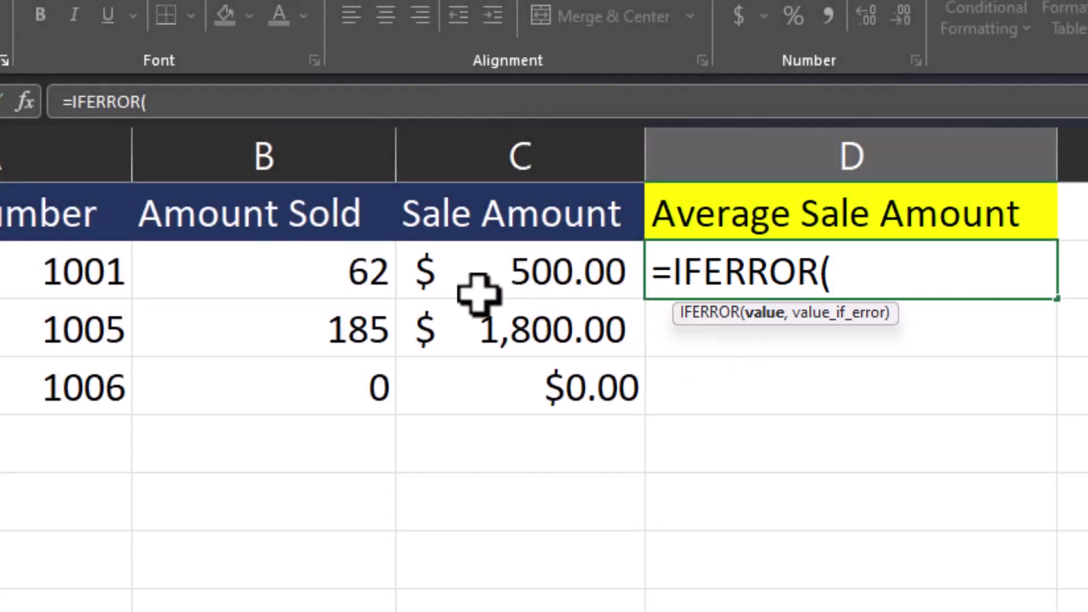
pyautogui.click(464, 283)
pyautogui.write('/')
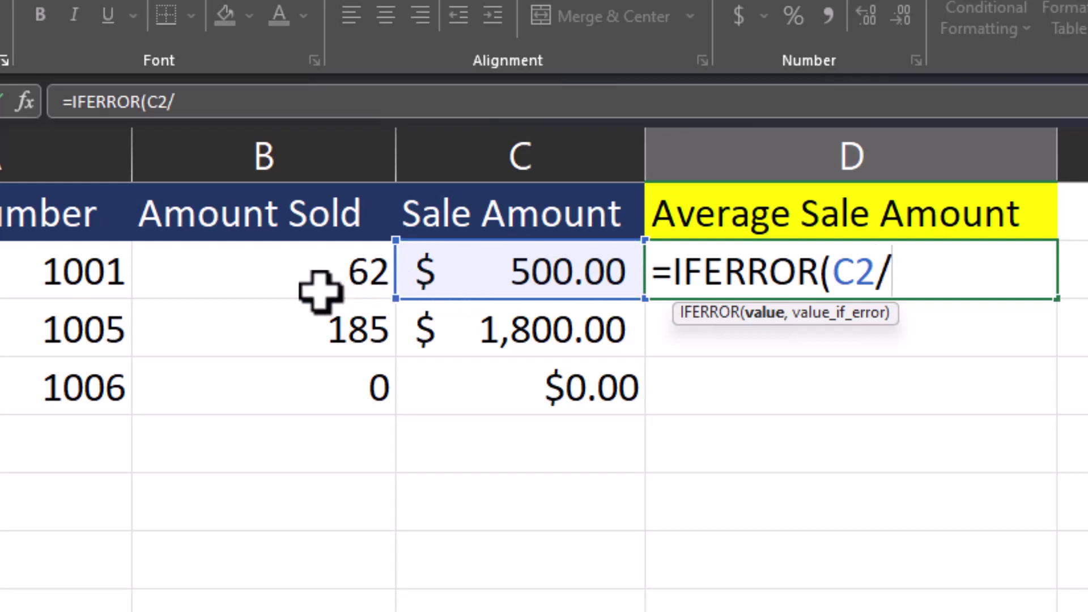
pyautogui.click(305, 276)
pyautogui.write(',')
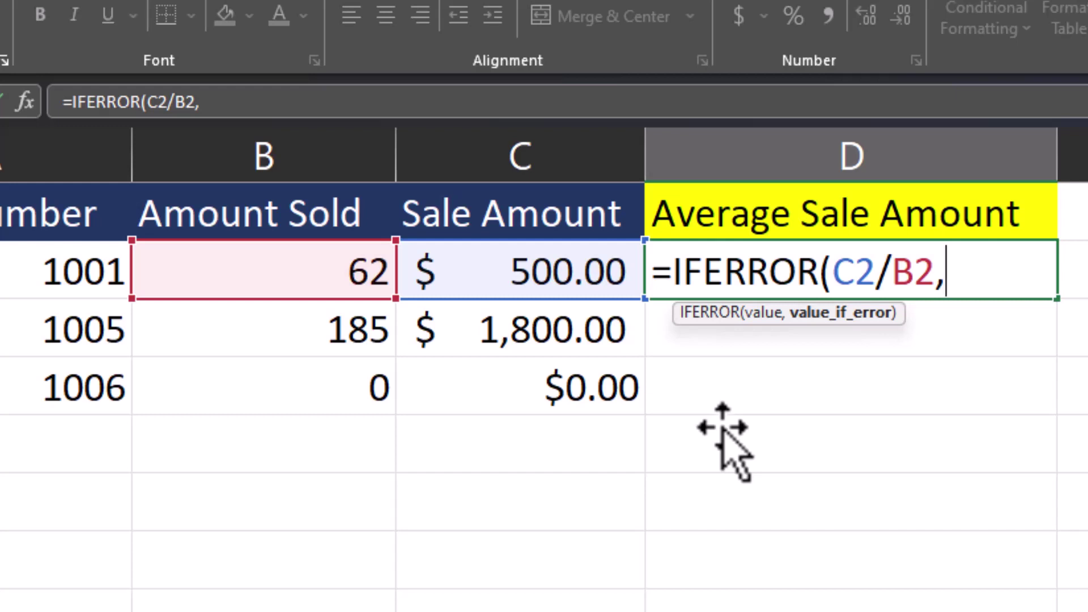
pyautogui.write('"0"')
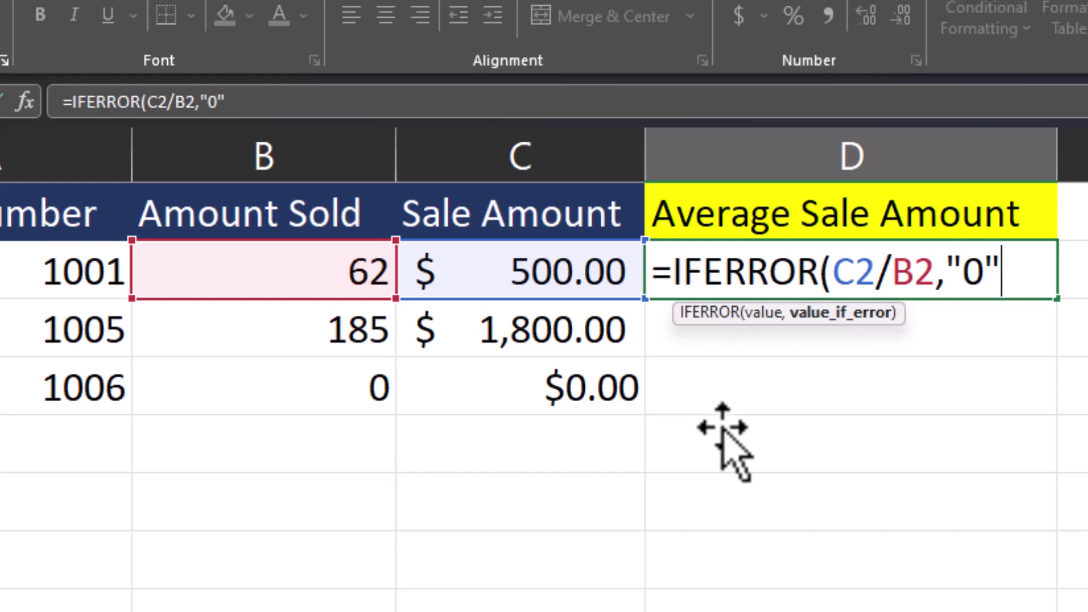
pyautogui.write(')')
pyautogui.press('Return')
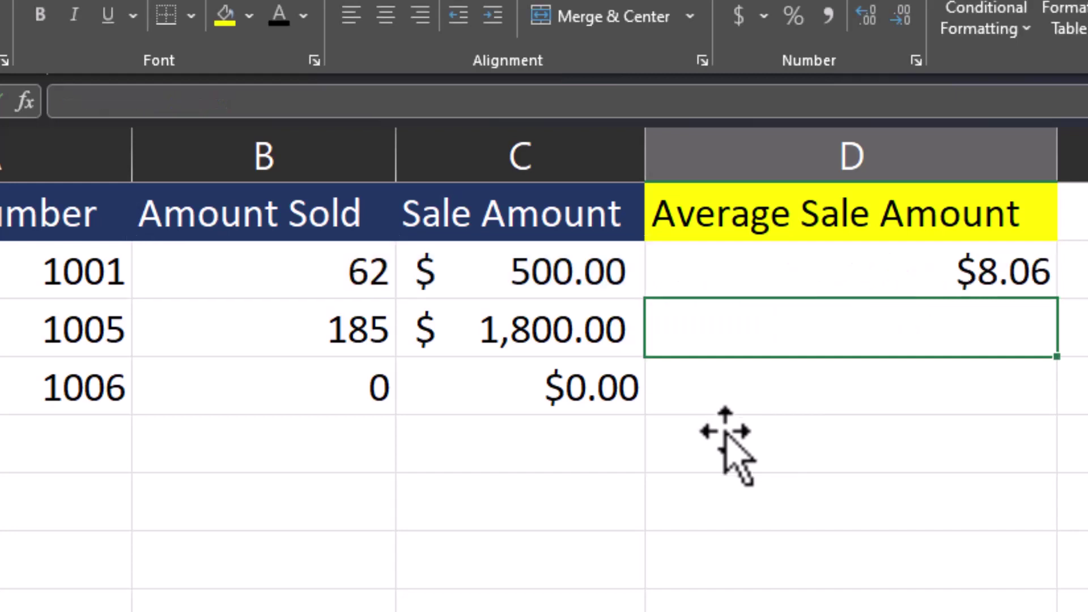
pyautogui.click(1051, 273)
pyautogui.doubleClick(1056, 299)
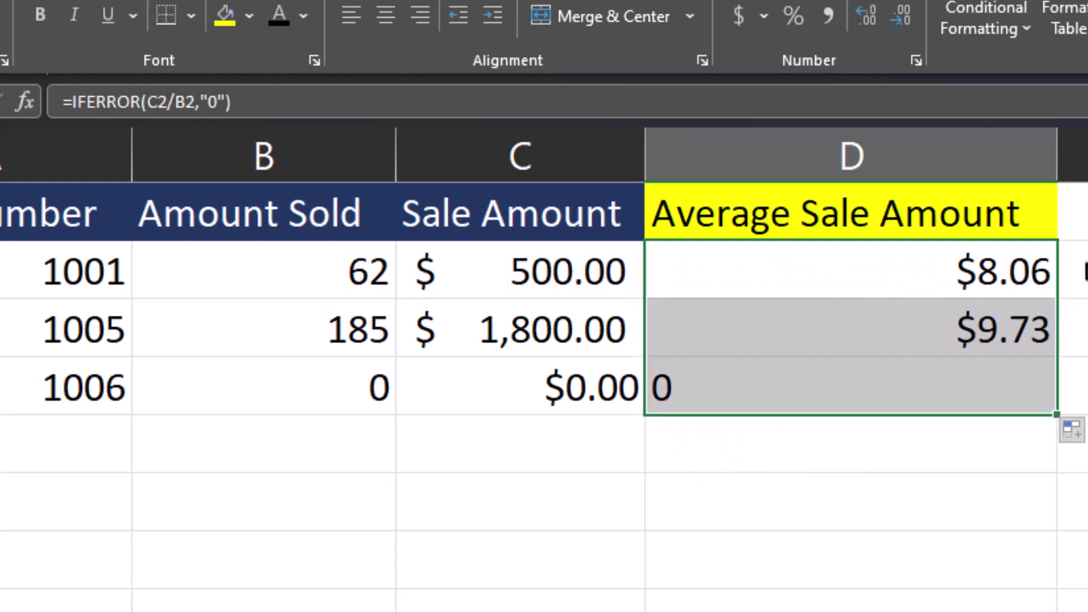
# Step: Remove the quotes in D4 so it reads =IFERROR(C4/B4,0) and shows $0.00
pyautogui.click(1031, 405)
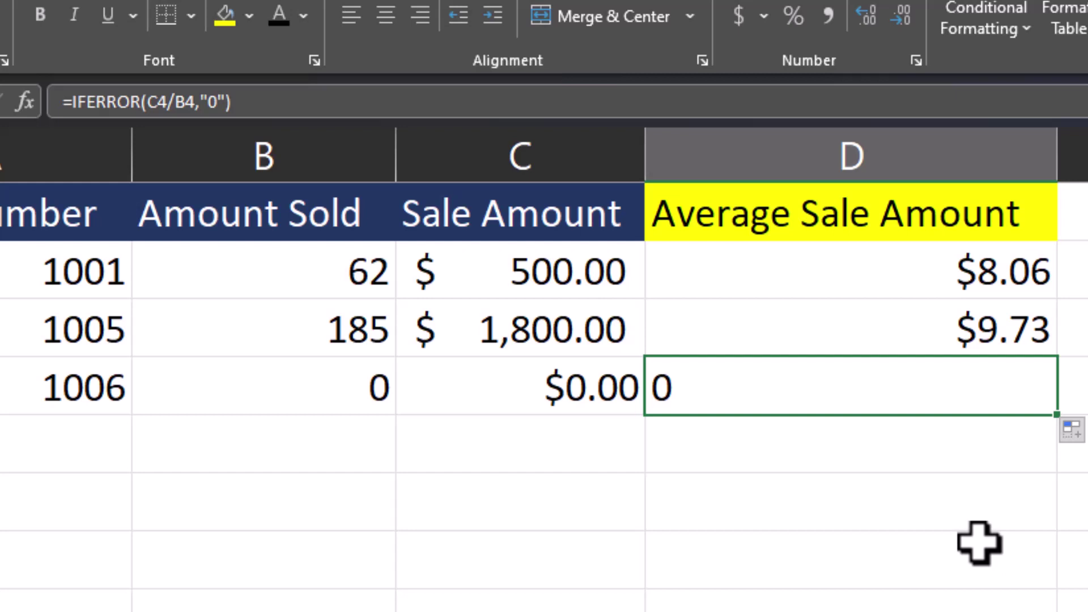
pyautogui.doubleClick(892, 385)
pyautogui.click(958, 390)
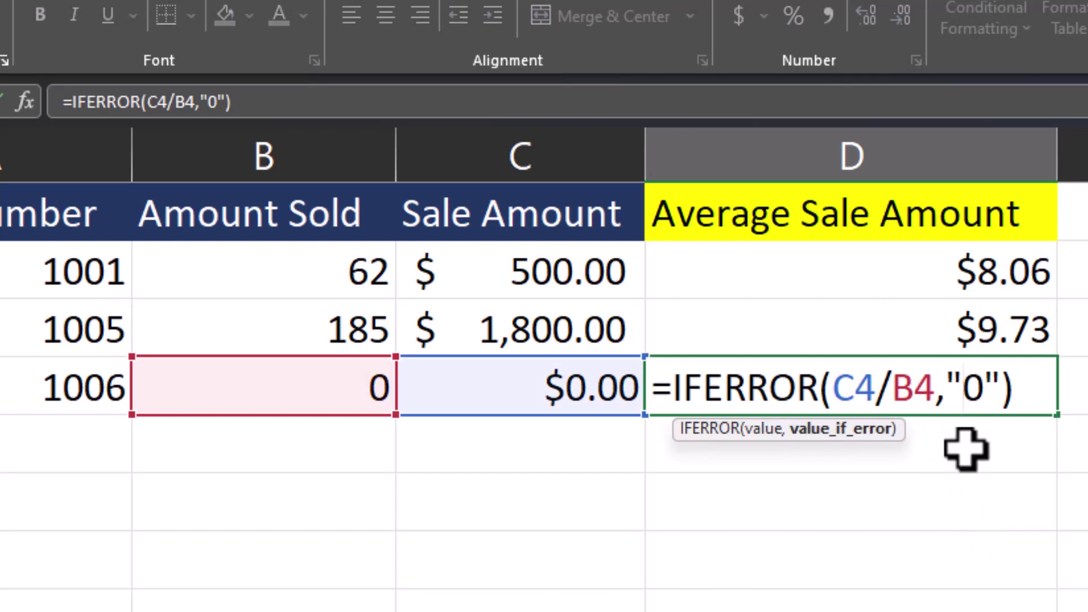
pyautogui.press('BackSpace')
pyautogui.click(975, 391)
pyautogui.press('BackSpace')
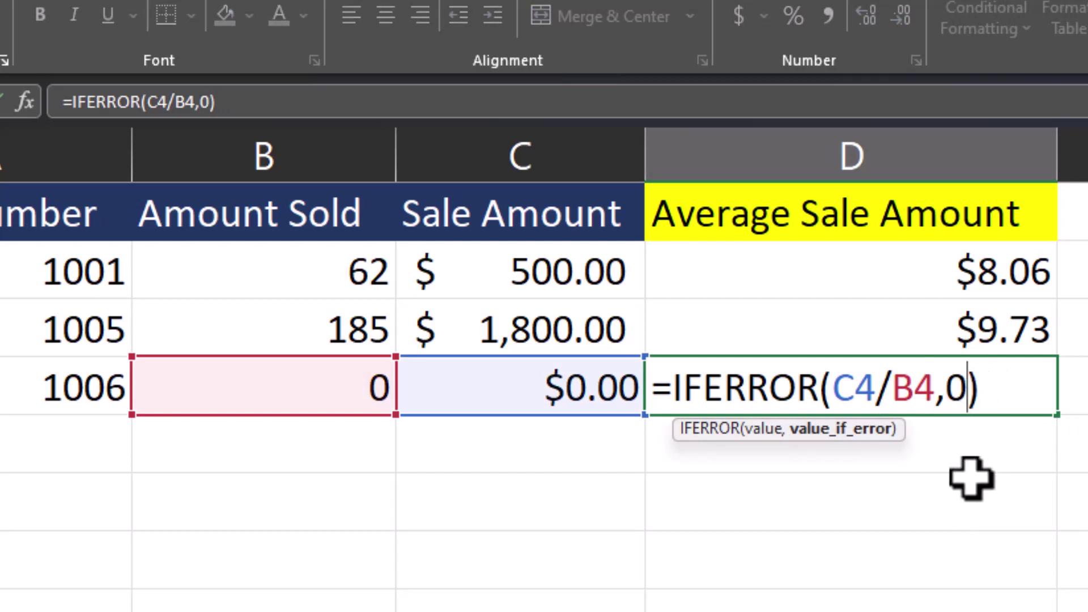
pyautogui.press('Return')
pyautogui.click(898, 396)
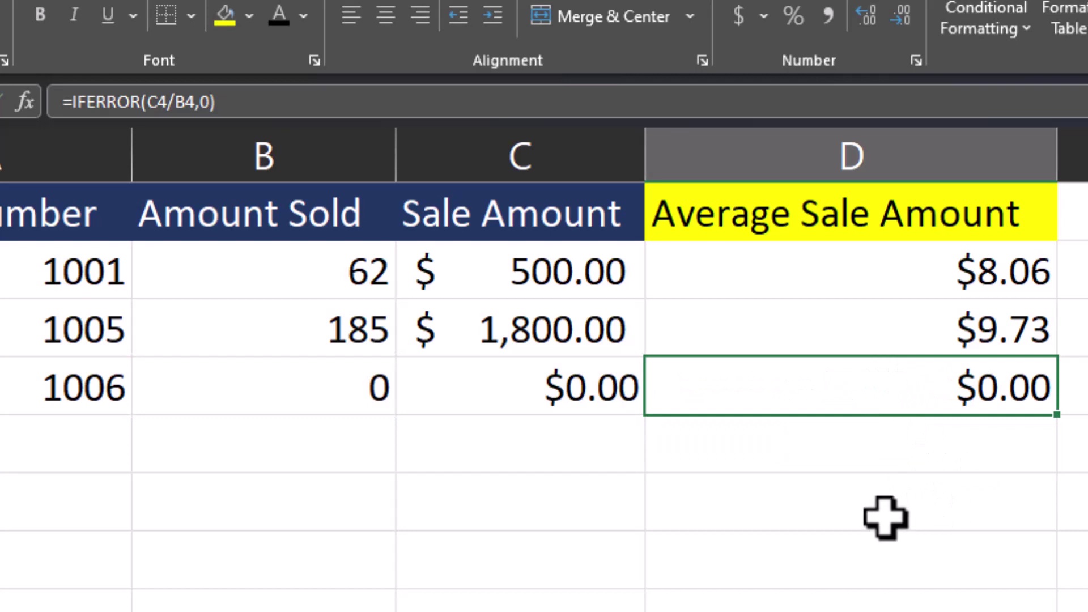
pyautogui.click(889, 283)
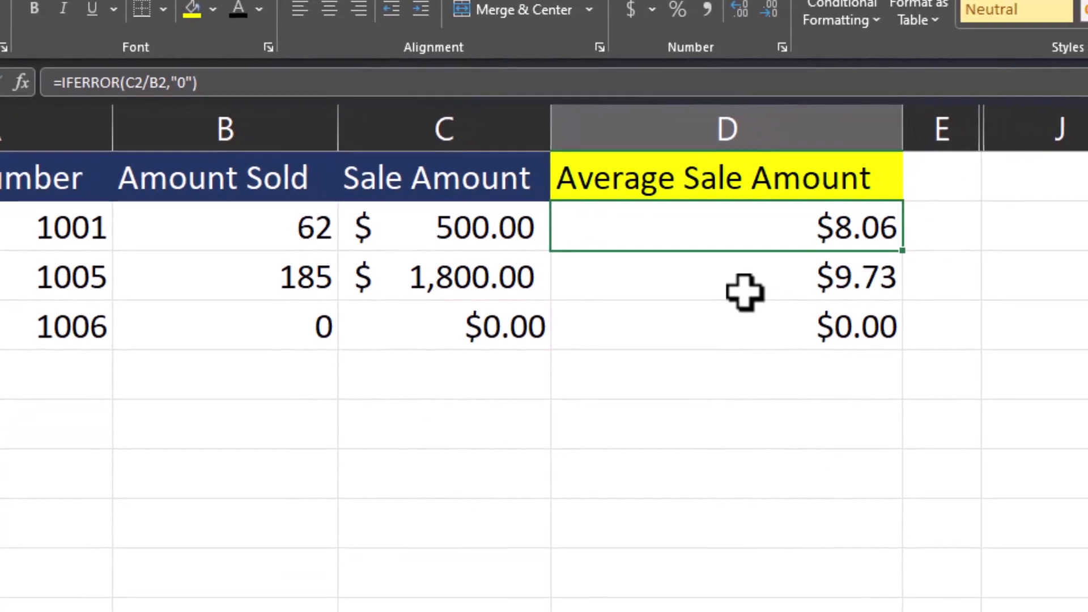
# Step: Change D2's IFERROR fallback to "No Sales" and fill it down through D4
pyautogui.doubleClick(772, 229)
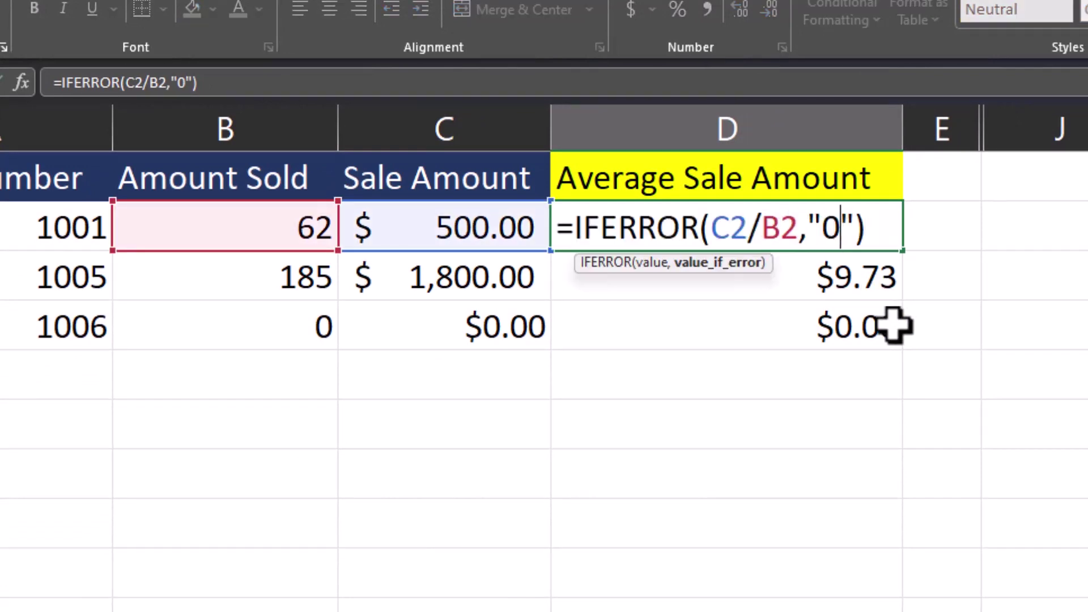
pyautogui.press('BackSpace')
pyautogui.write('No Sales')
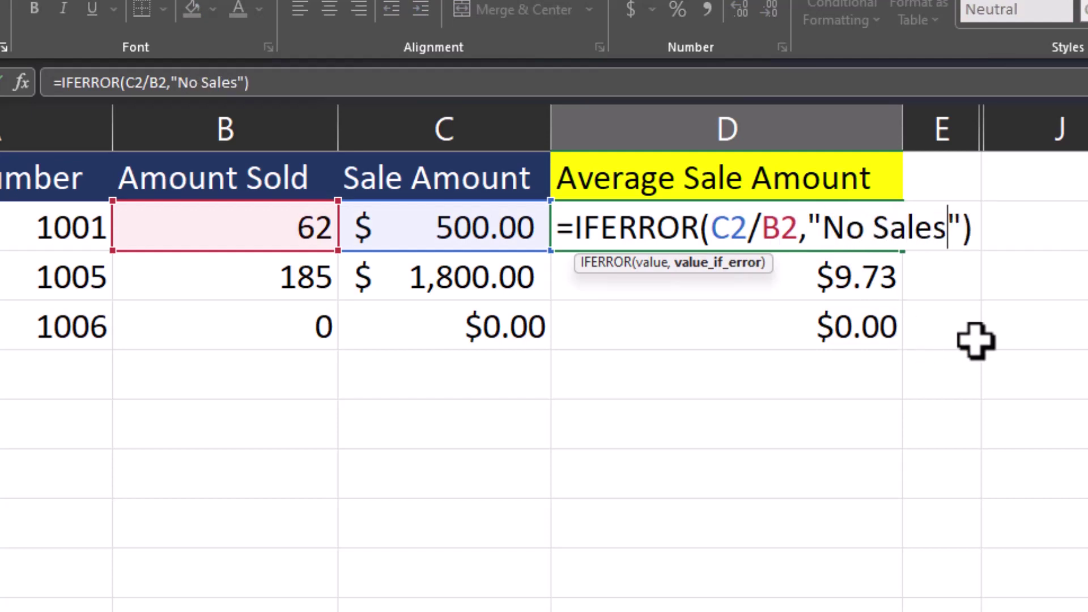
pyautogui.press('Return')
pyautogui.click(891, 242)
pyautogui.doubleClick(903, 250)
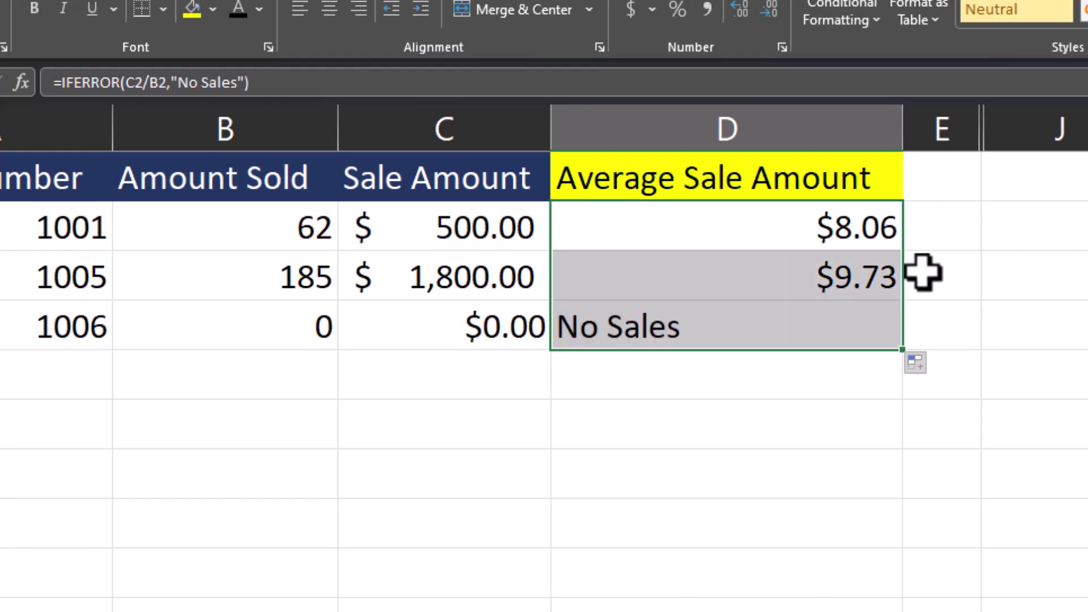
pyautogui.click(937, 323)
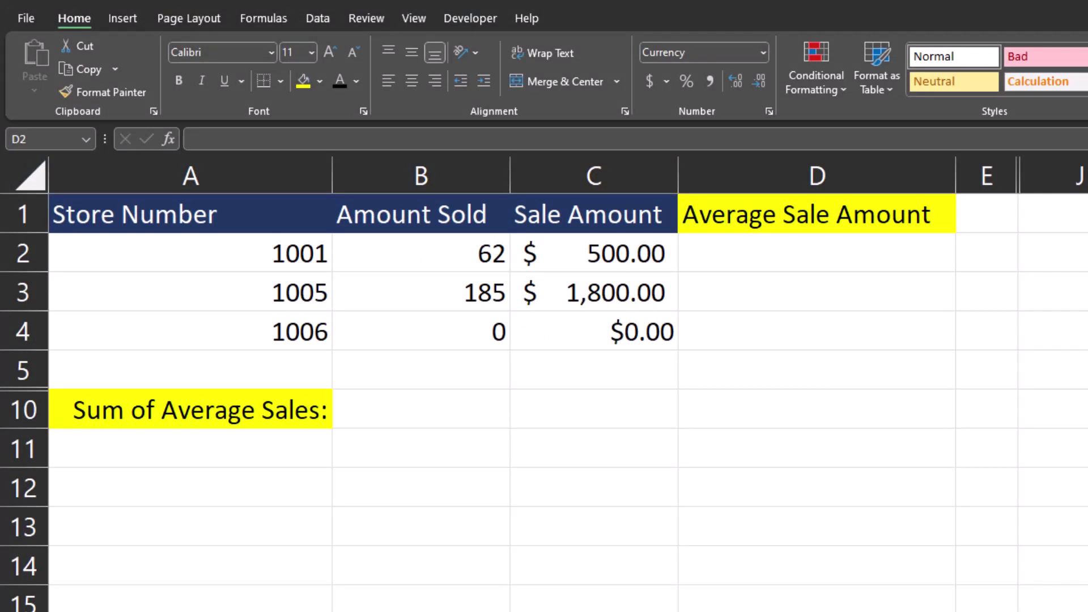
# Step: Enter plain =C2/B2 in D2 and fill it down to D4, leaving #DIV/0! in D4
pyautogui.click(762, 252)
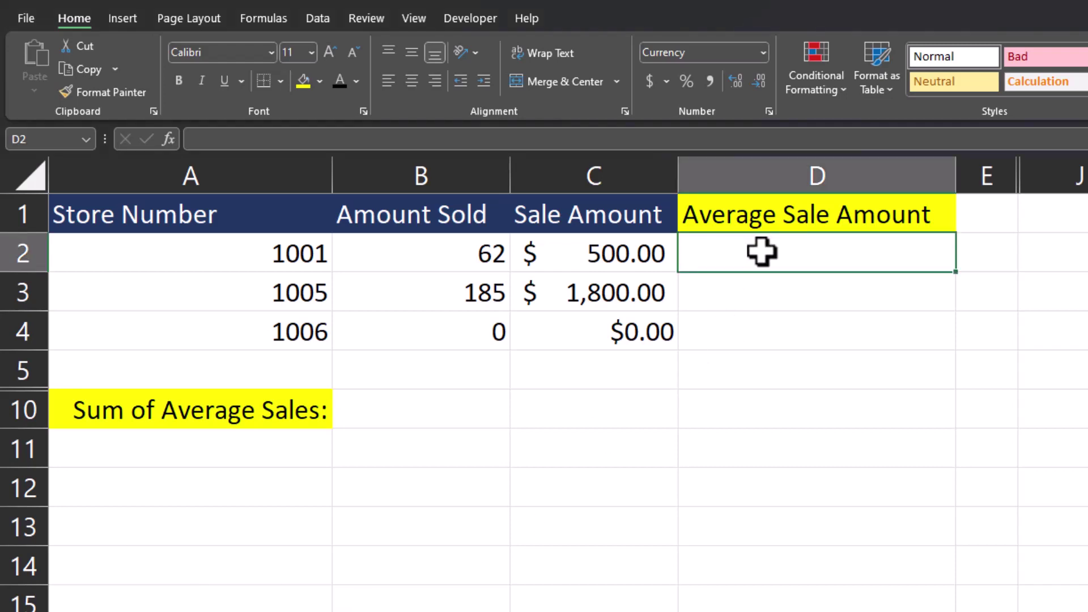
pyautogui.doubleClick(762, 252)
pyautogui.write('=')
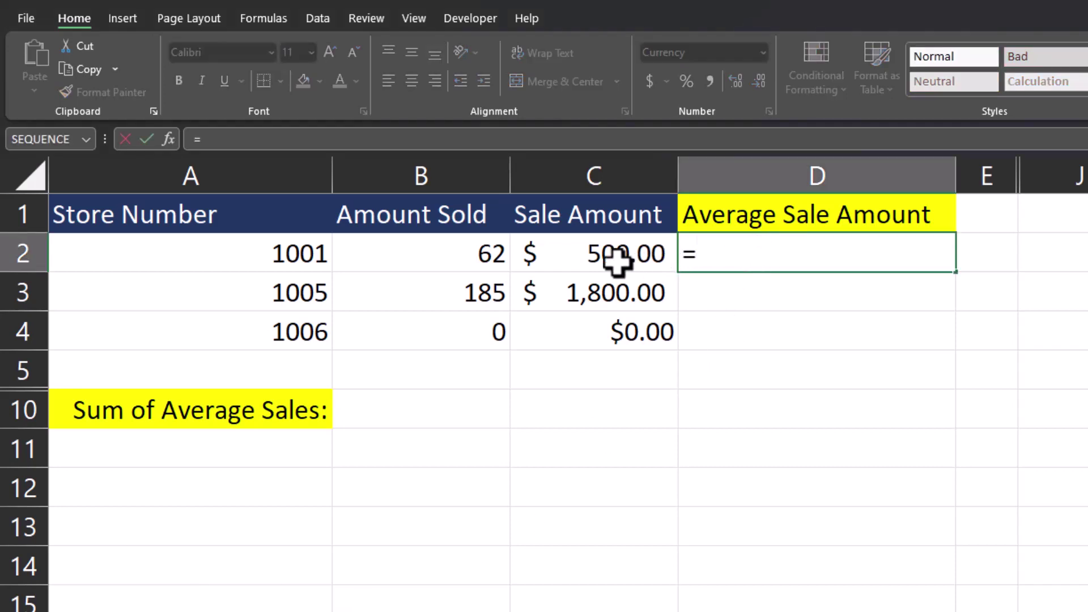
pyautogui.click(574, 258)
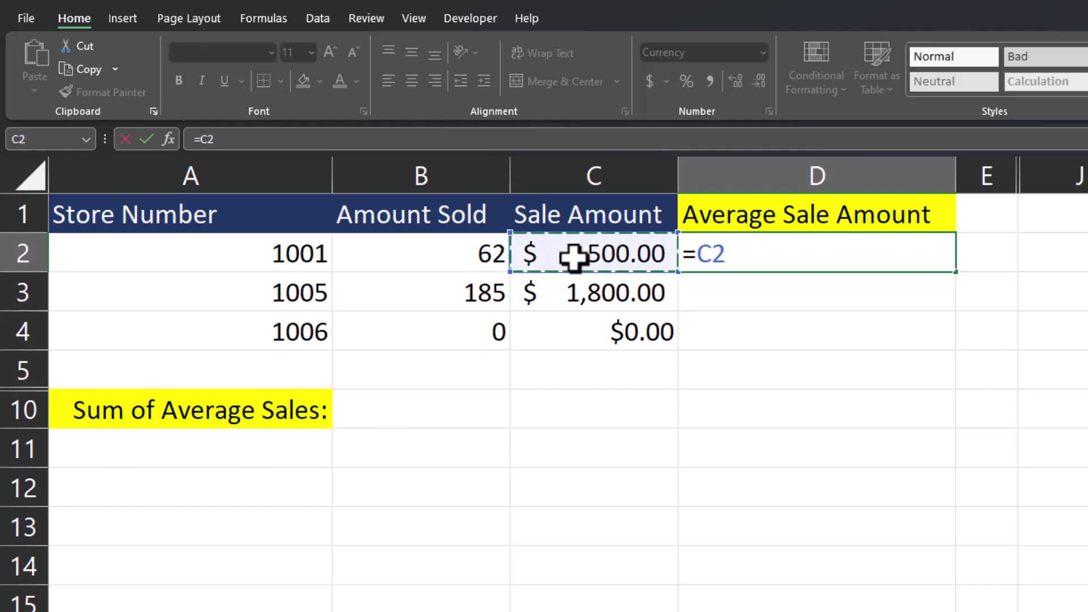
pyautogui.write('/')
pyautogui.click(448, 257)
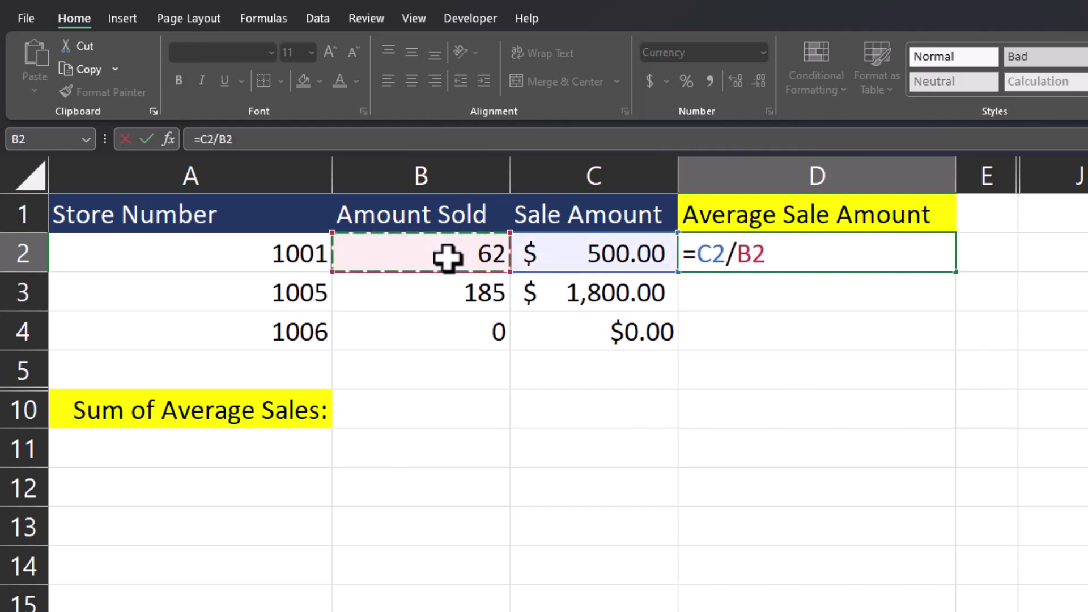
pyautogui.hotkey('ctrl', 'Return')
pyautogui.doubleClick(955, 272)
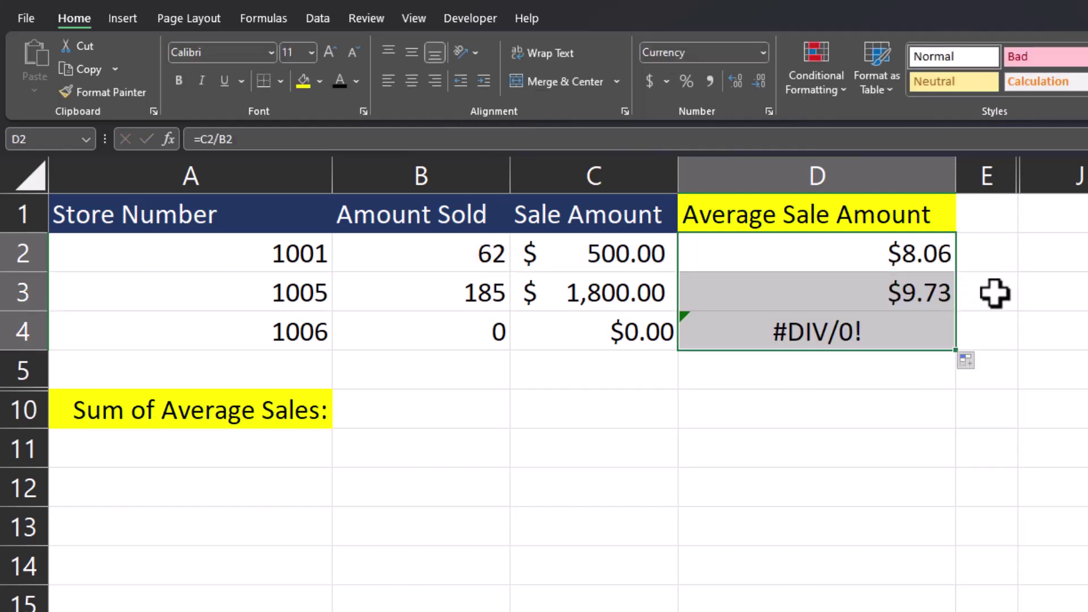
pyautogui.click(994, 292)
pyautogui.click(940, 334)
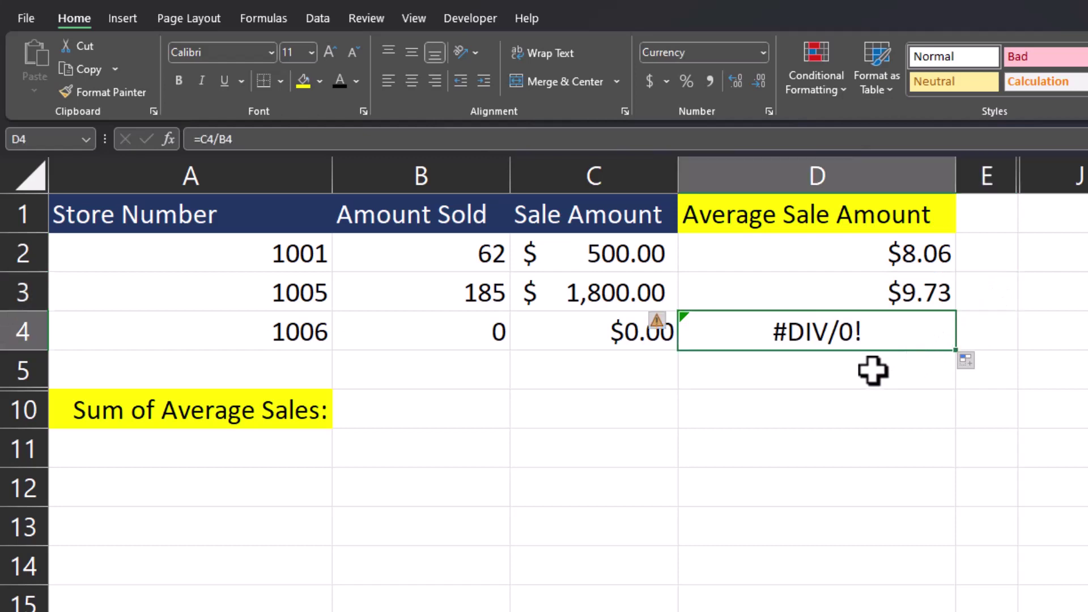
pyautogui.click(861, 400)
pyautogui.doubleClick(411, 407)
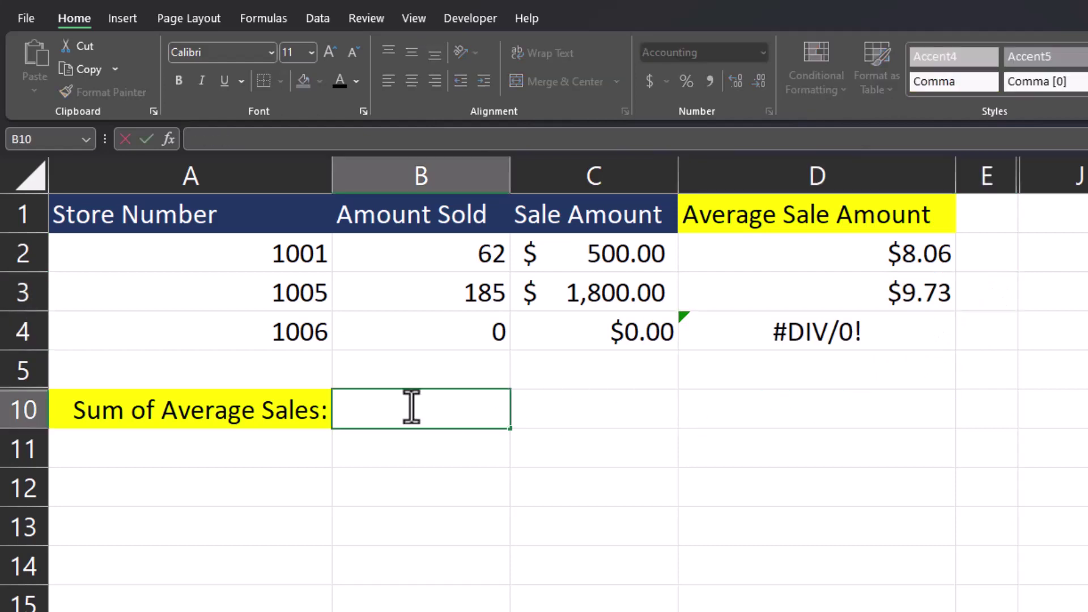
# Step: Enter =SUM(D2:D4) in B10, which returns #DIV/0!
pyautogui.write('=')
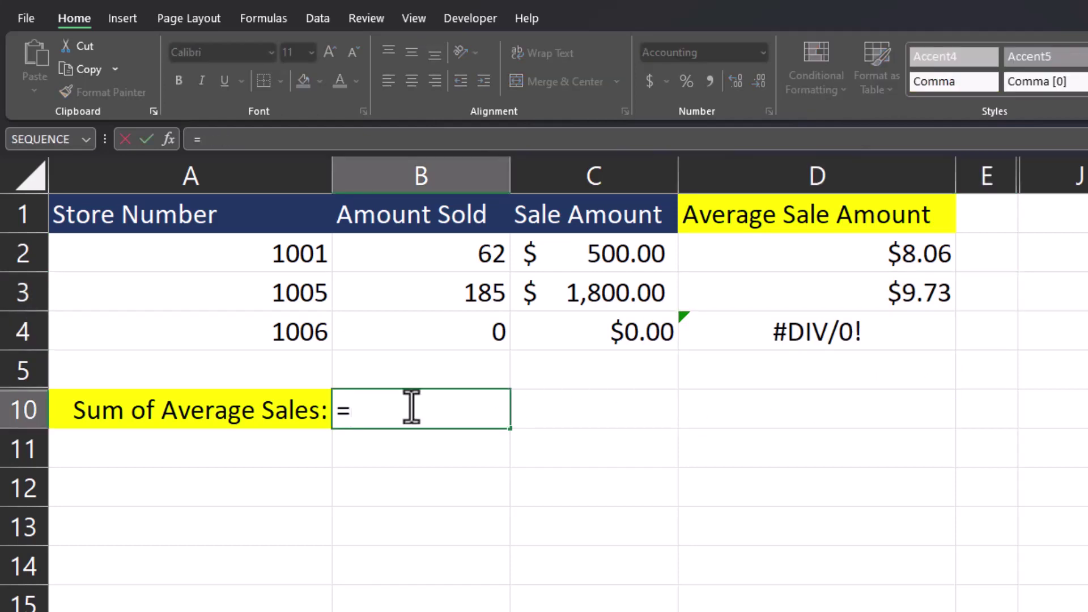
pyautogui.write('sum')
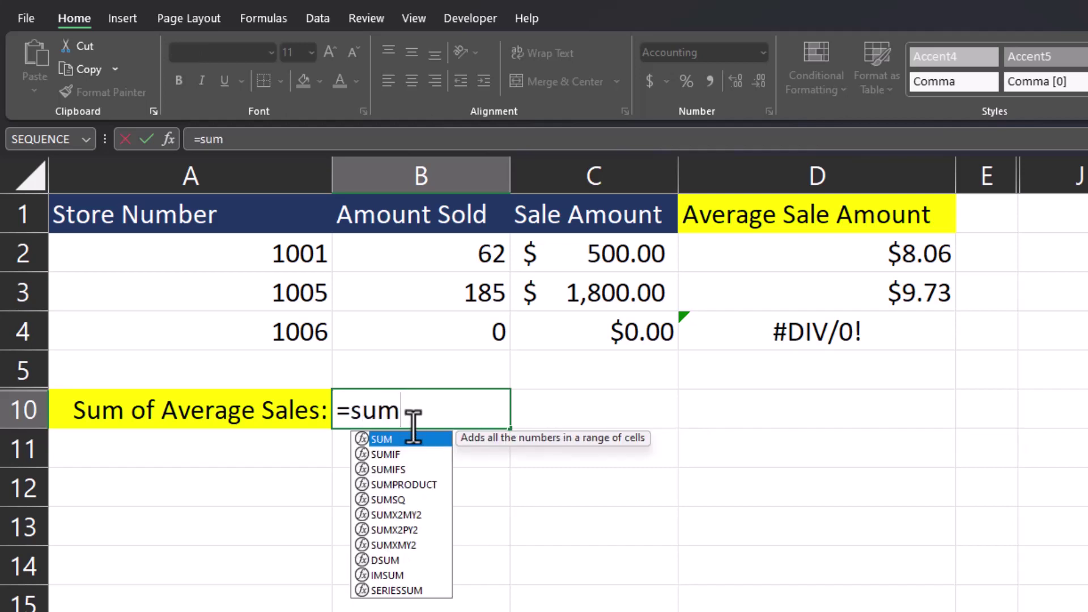
pyautogui.press('Tab')
pyautogui.click(758, 253)
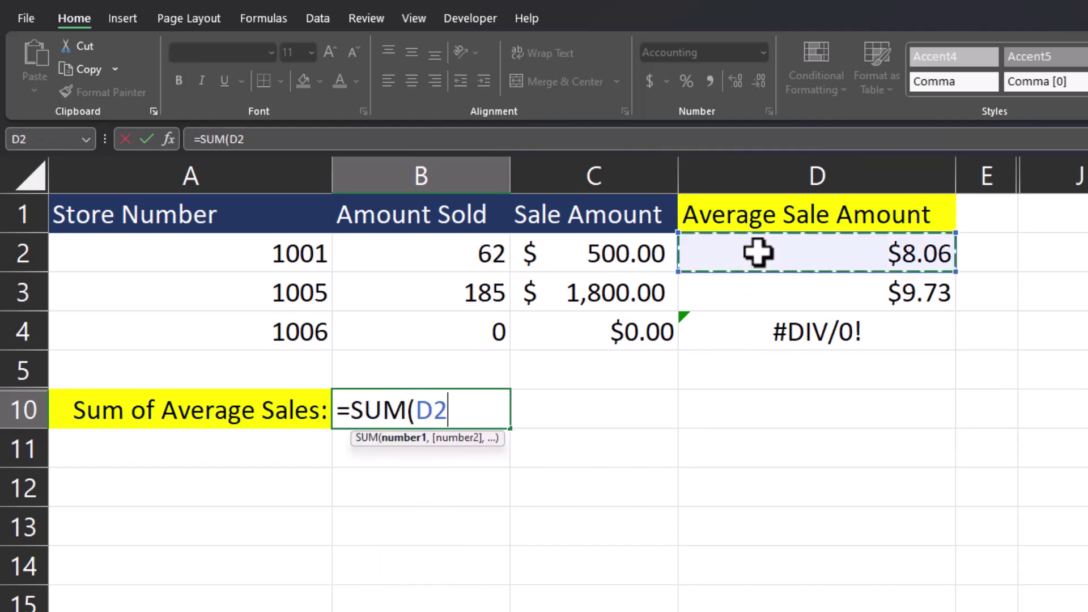
pyautogui.moveTo(758, 253); pyautogui.dragTo(758, 324)
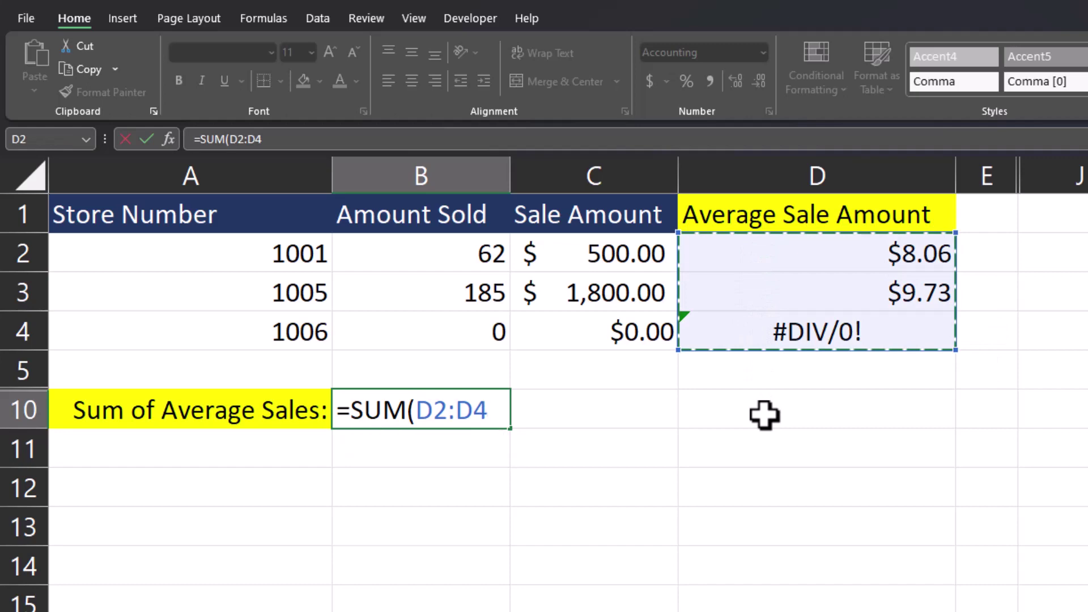
pyautogui.press('Return')
pyautogui.press('Up')
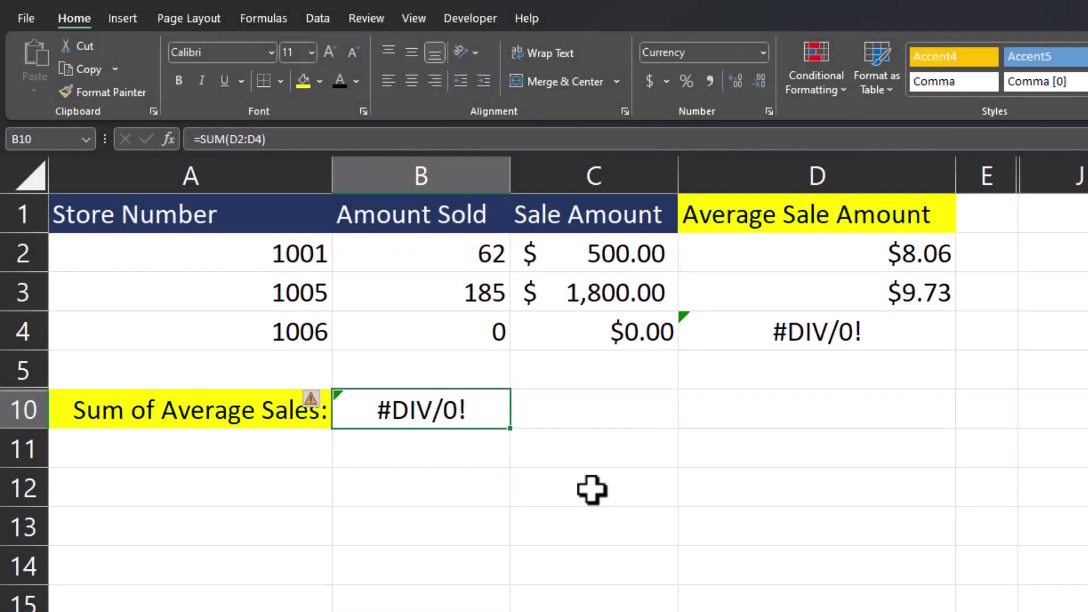
# Step: Wrap D2's division as =IFERROR(C2/B2,0) and fill it down to D4
pyautogui.click(772, 263)
pyautogui.doubleClick(768, 262)
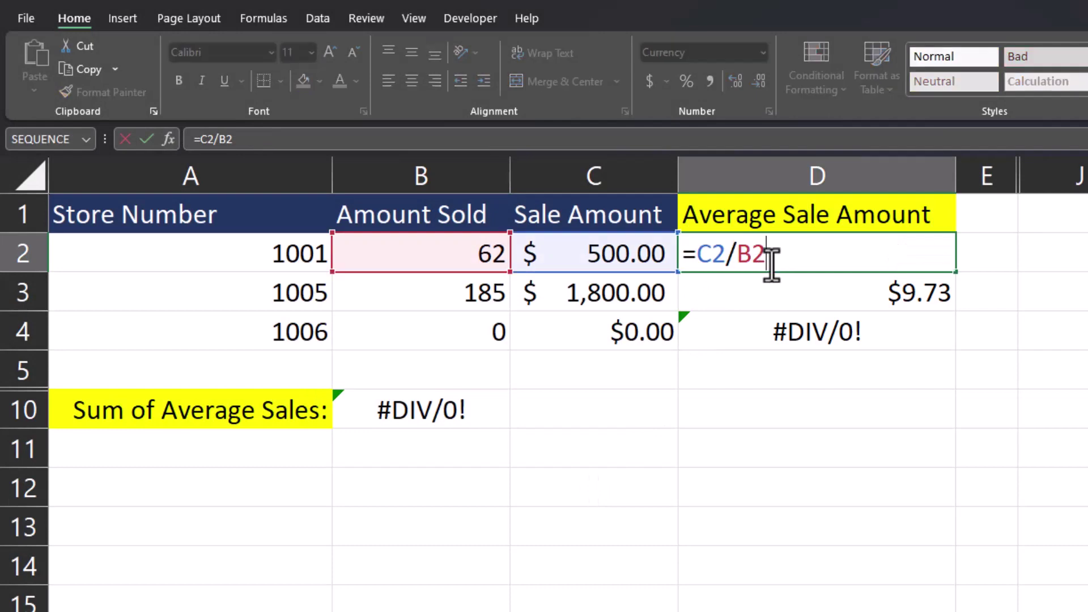
pyautogui.click(693, 255)
pyautogui.write('IF')
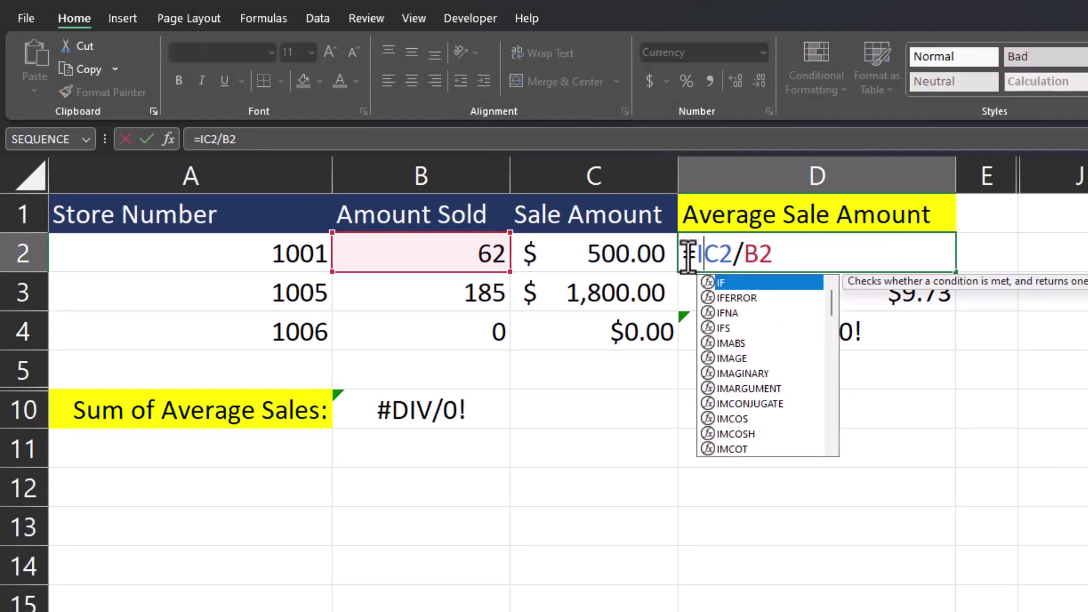
pyautogui.doubleClick(743, 299)
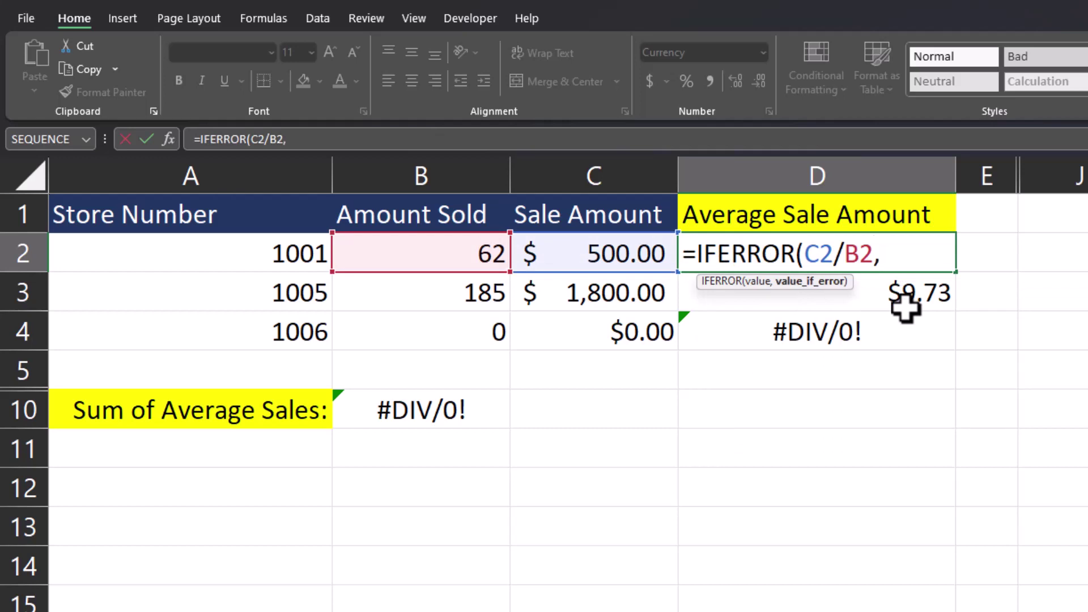
pyautogui.write('0)')
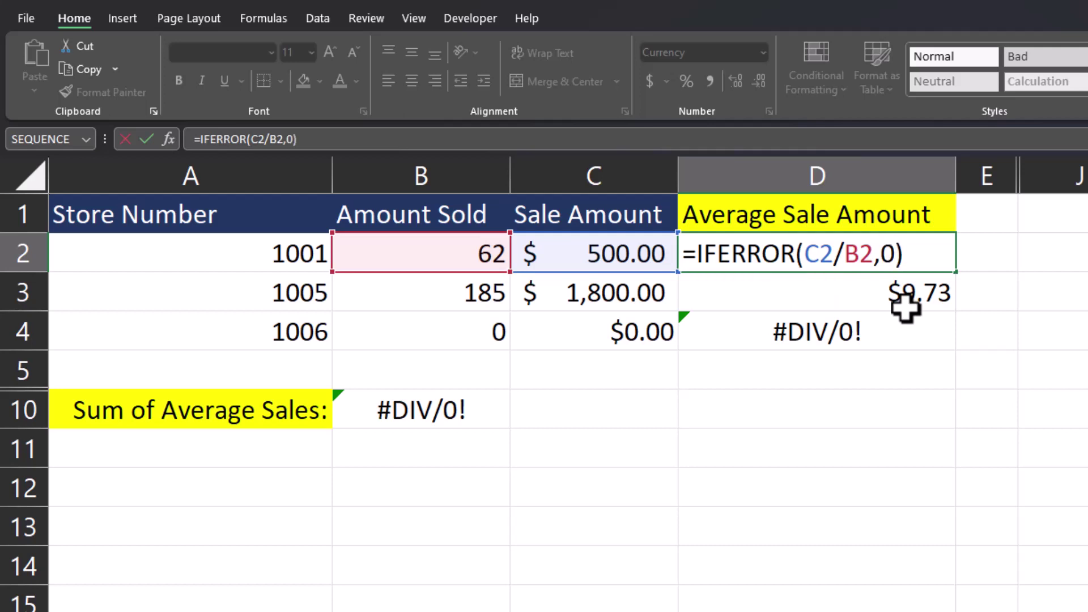
pyautogui.press('Return')
pyautogui.click(946, 265)
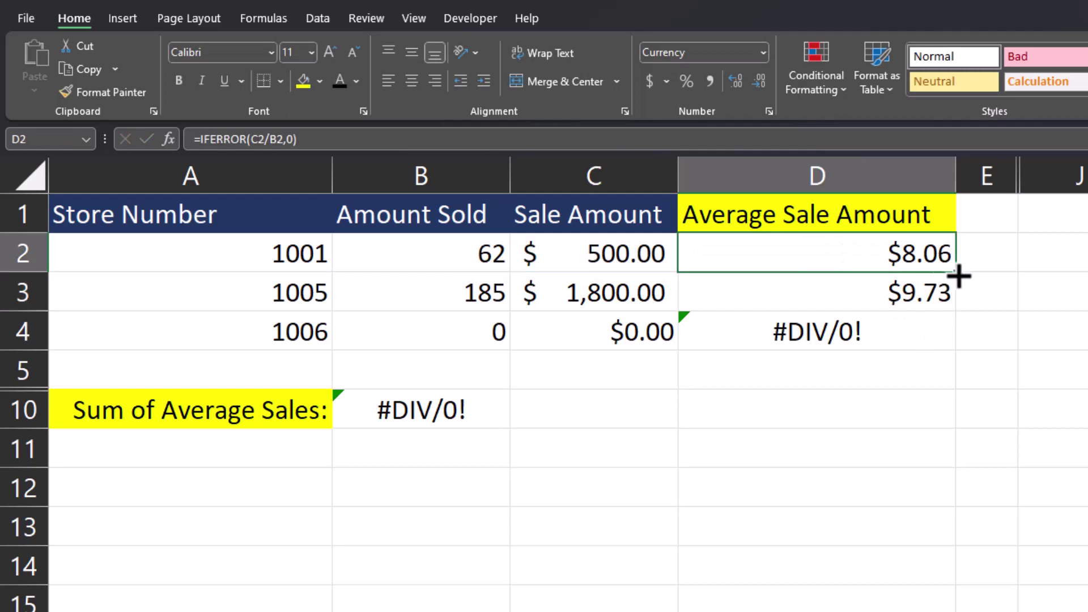
pyautogui.doubleClick(958, 272)
pyautogui.click(982, 280)
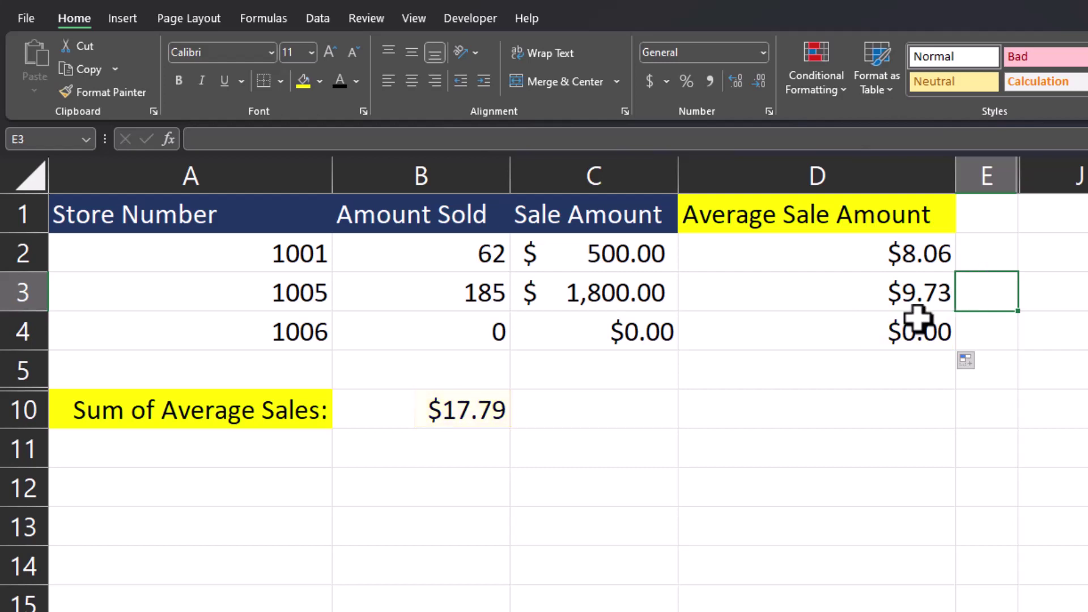
# Step: Change D4 to =IFERROR(C4/B4,"No Sales") and check the B10 sum
pyautogui.doubleClick(883, 332)
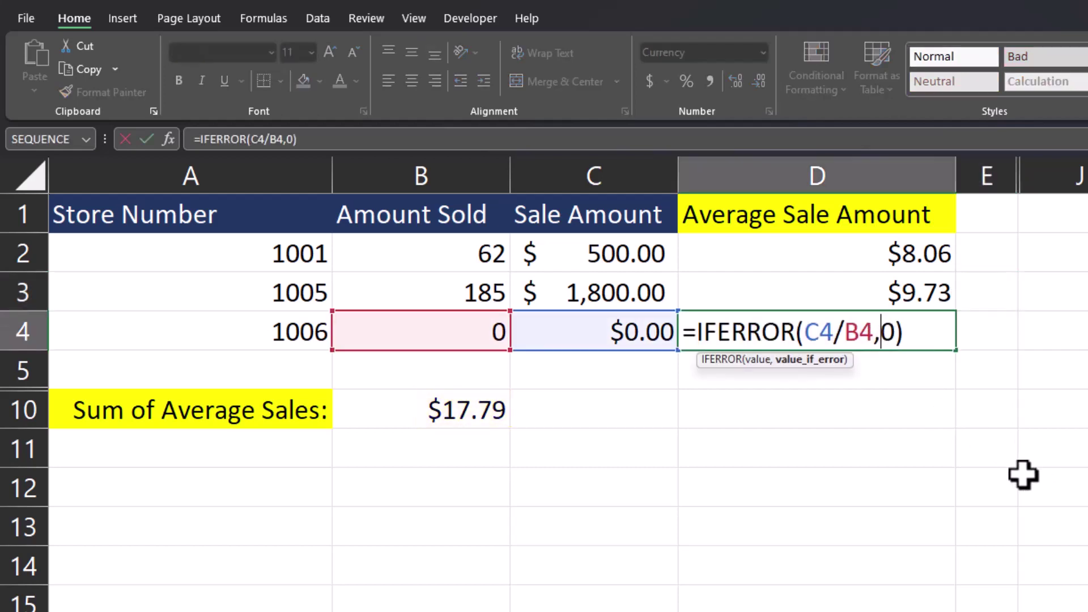
pyautogui.press('Delete')
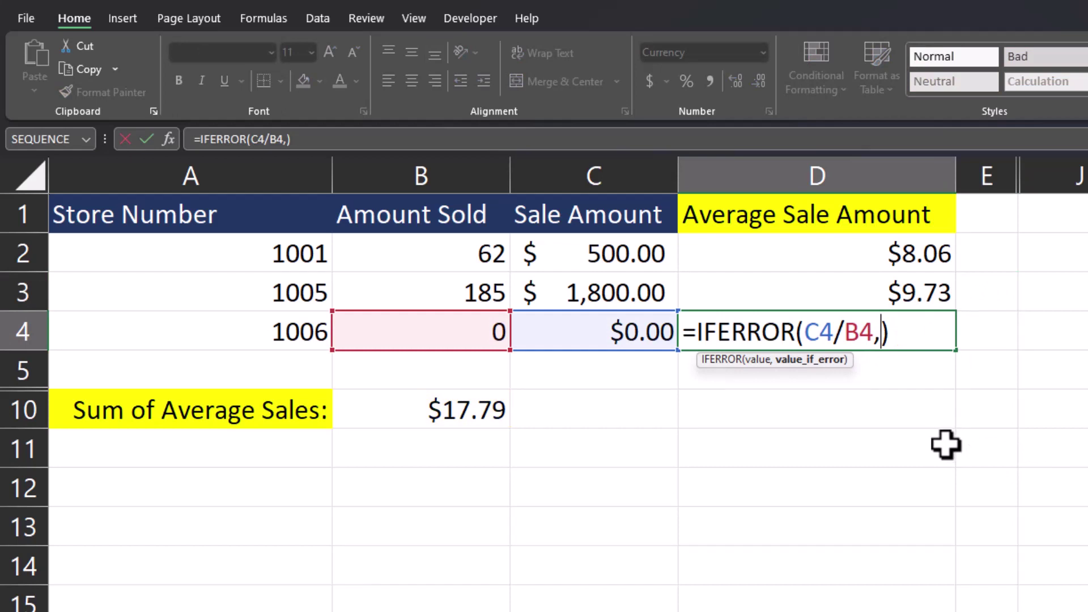
pyautogui.write('"No Sales"')
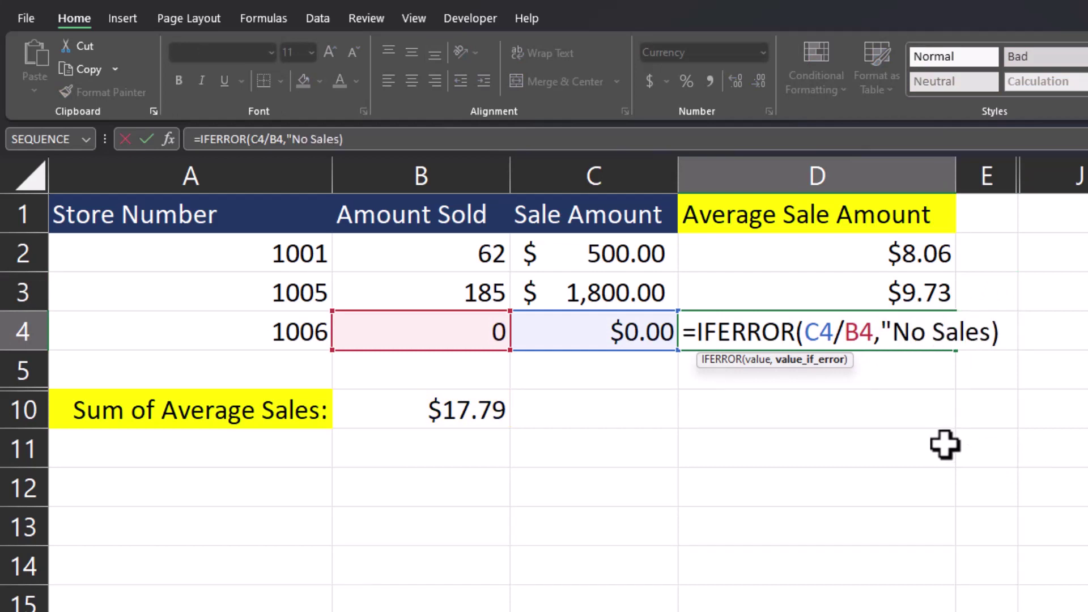
pyautogui.press('Return')
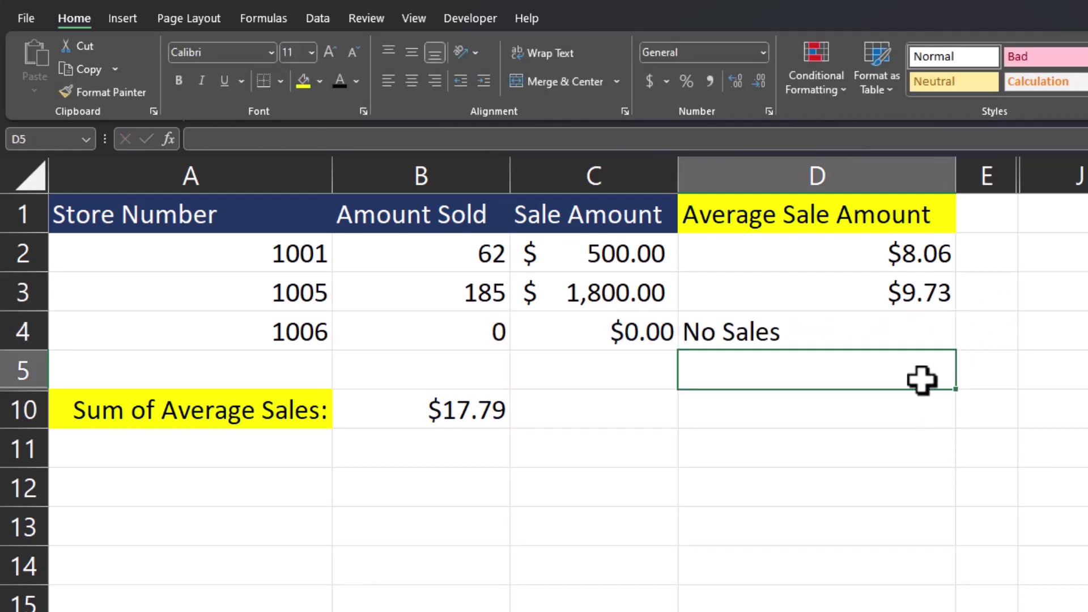
pyautogui.click(395, 410)
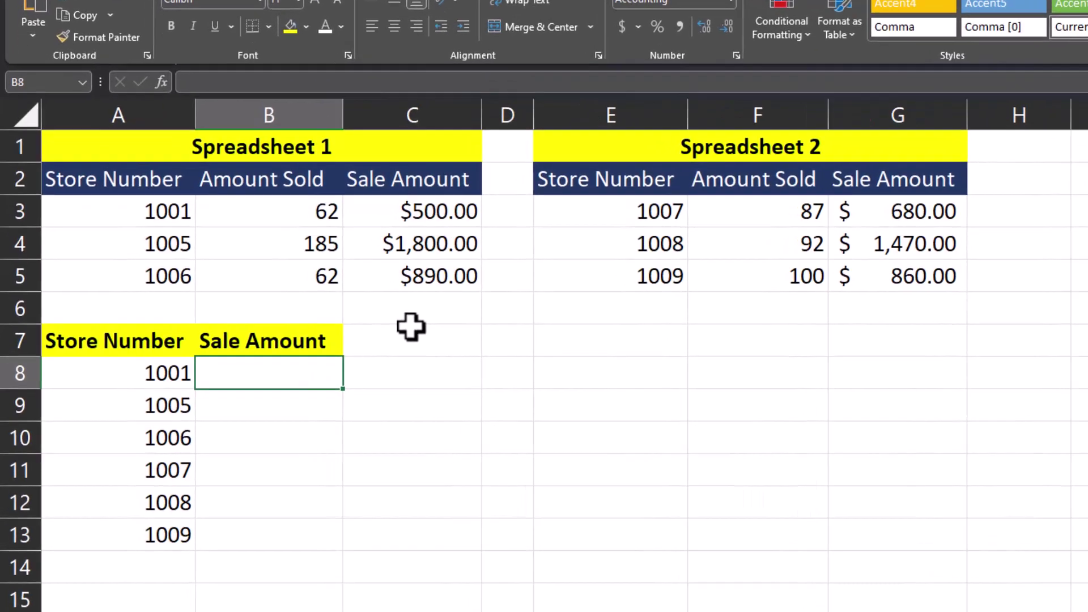
# Step: In B8, start =IFERROR(VLOOKUP(A8,$A$3:$C$5,3,FALSE), looking up Spreadsheet 1
pyautogui.write('=if')
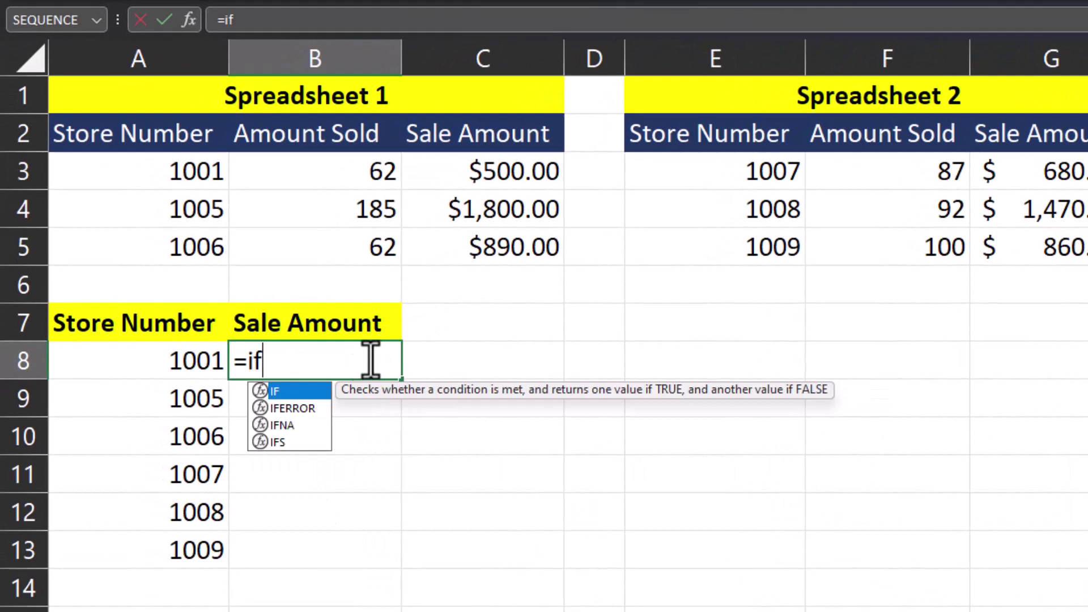
pyautogui.doubleClick(319, 410)
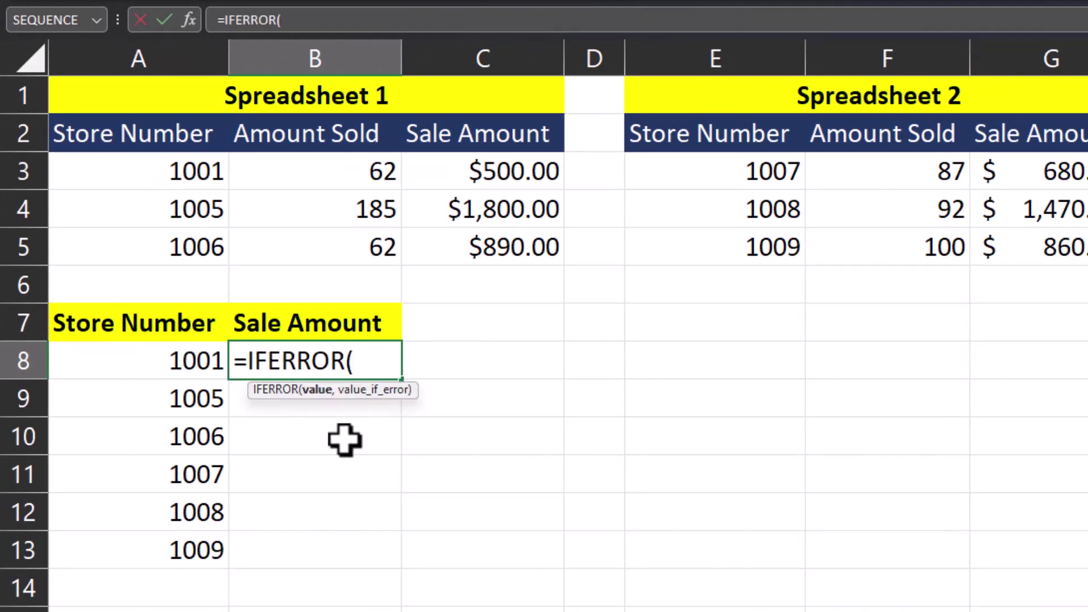
pyautogui.write('vlook')
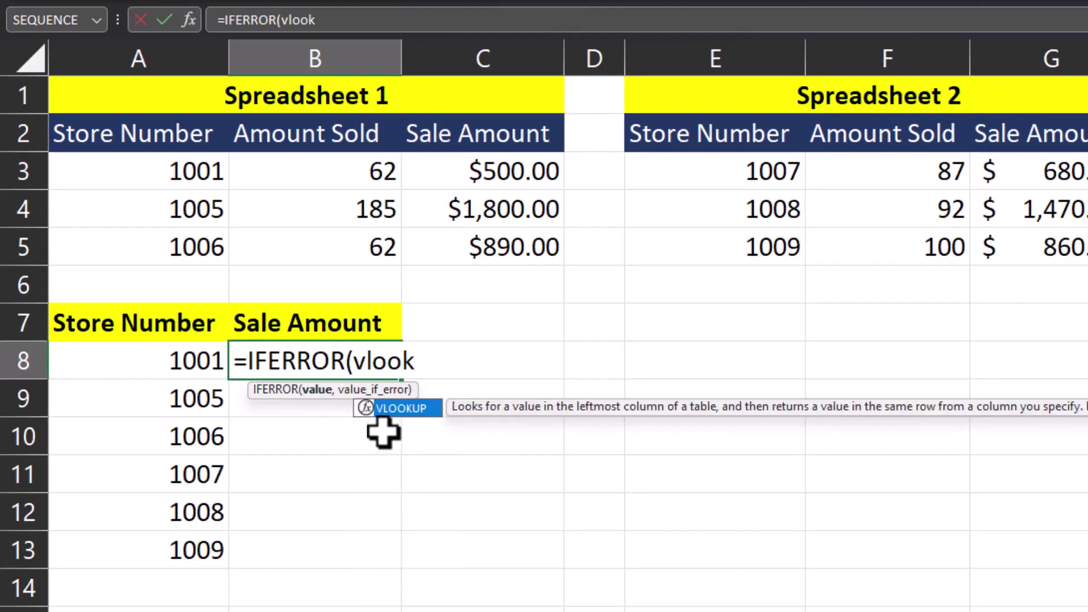
pyautogui.doubleClick(430, 408)
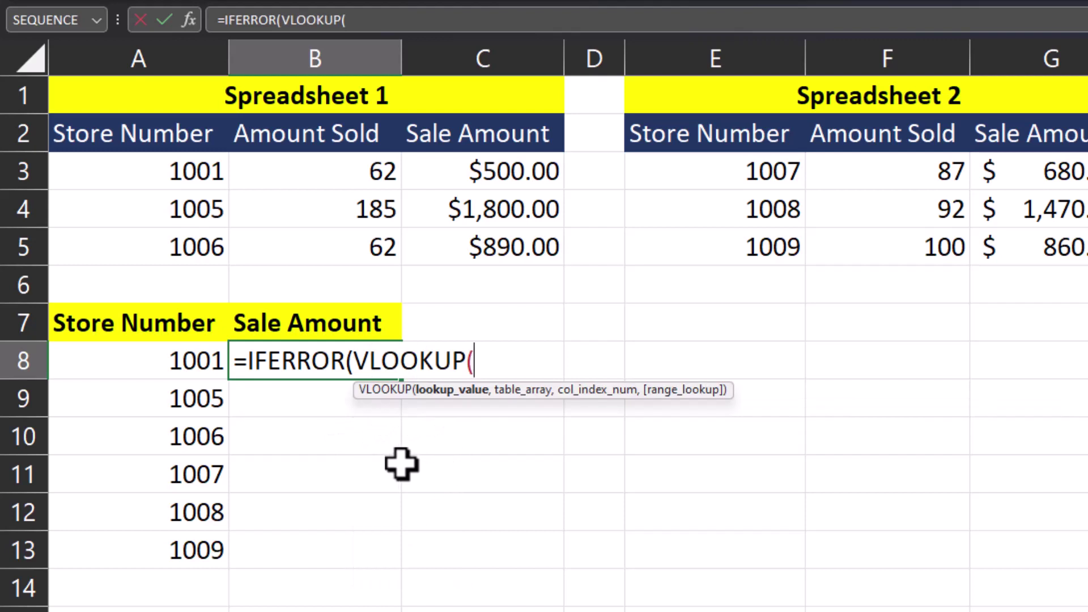
pyautogui.click(129, 365)
pyautogui.write(',')
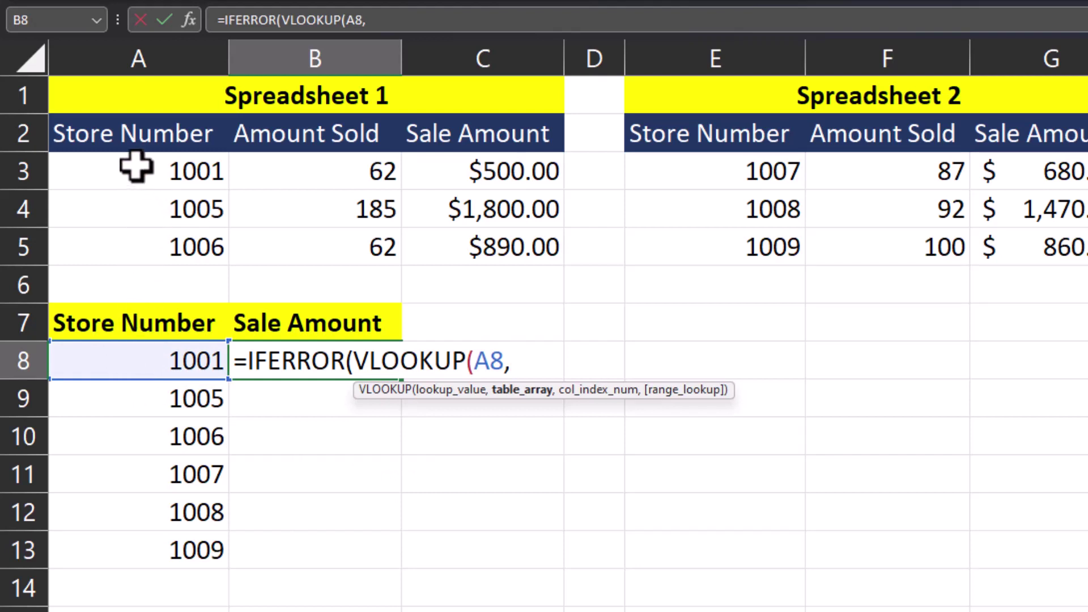
pyautogui.moveTo(136, 170); pyautogui.dragTo(416, 244)
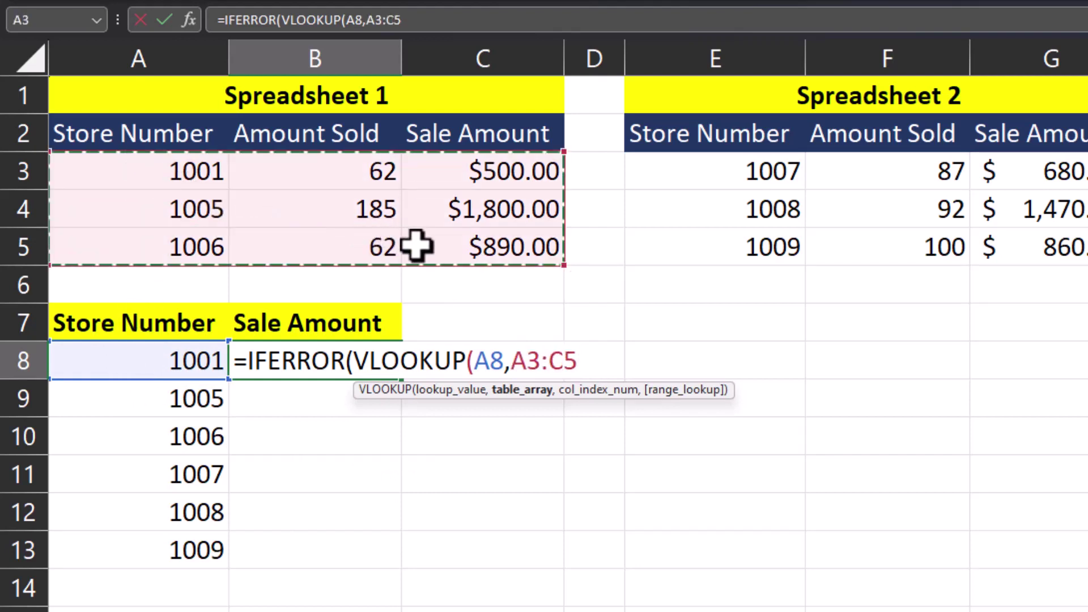
pyautogui.moveTo(578, 363); pyautogui.dragTo(526, 369)
pyautogui.press('F4')
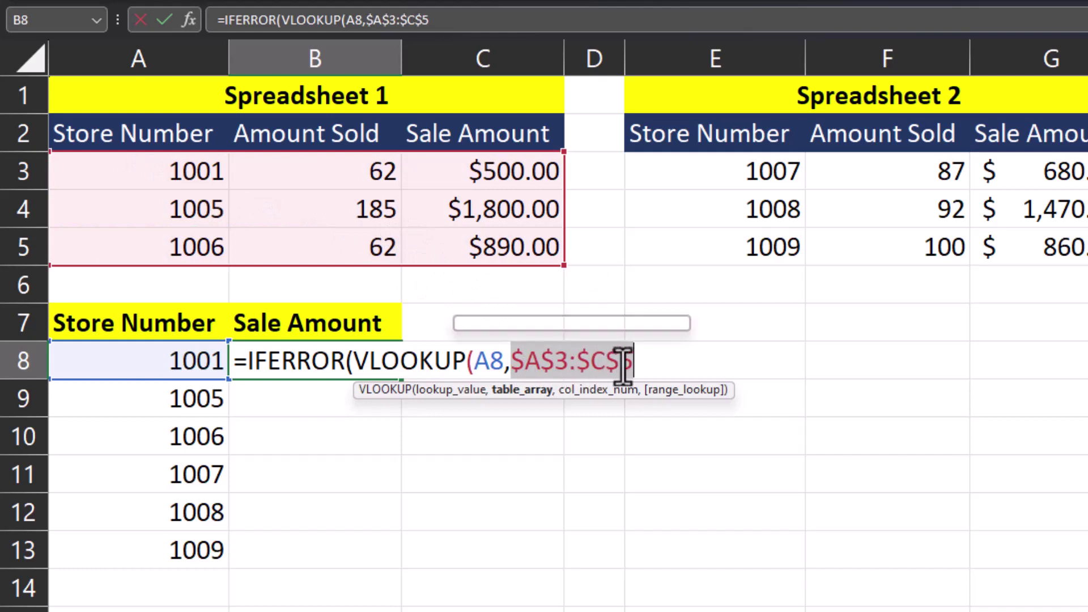
pyautogui.write(',')
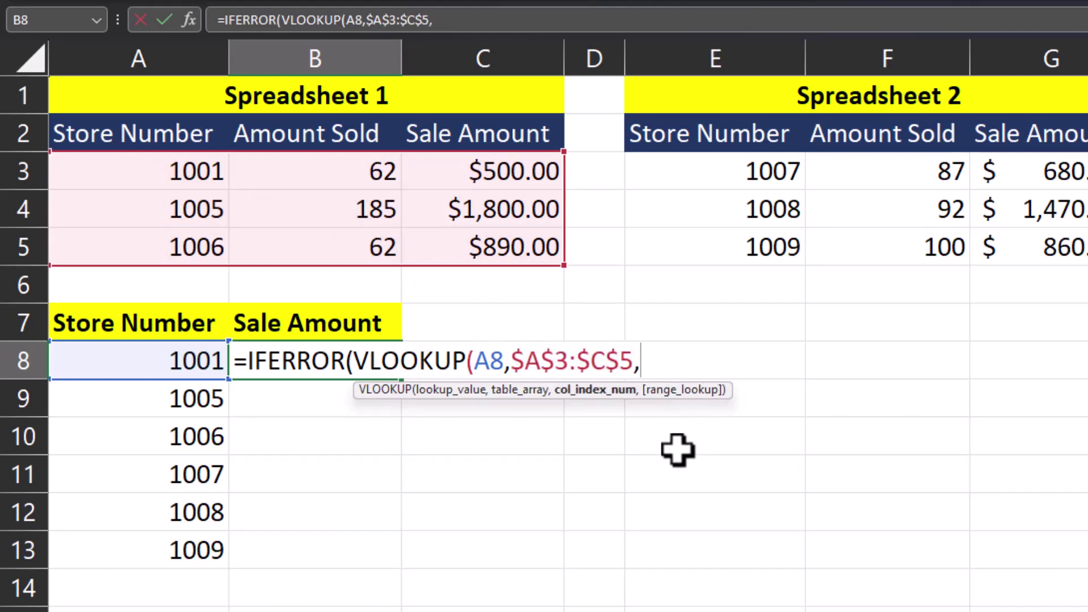
pyautogui.write('3,')
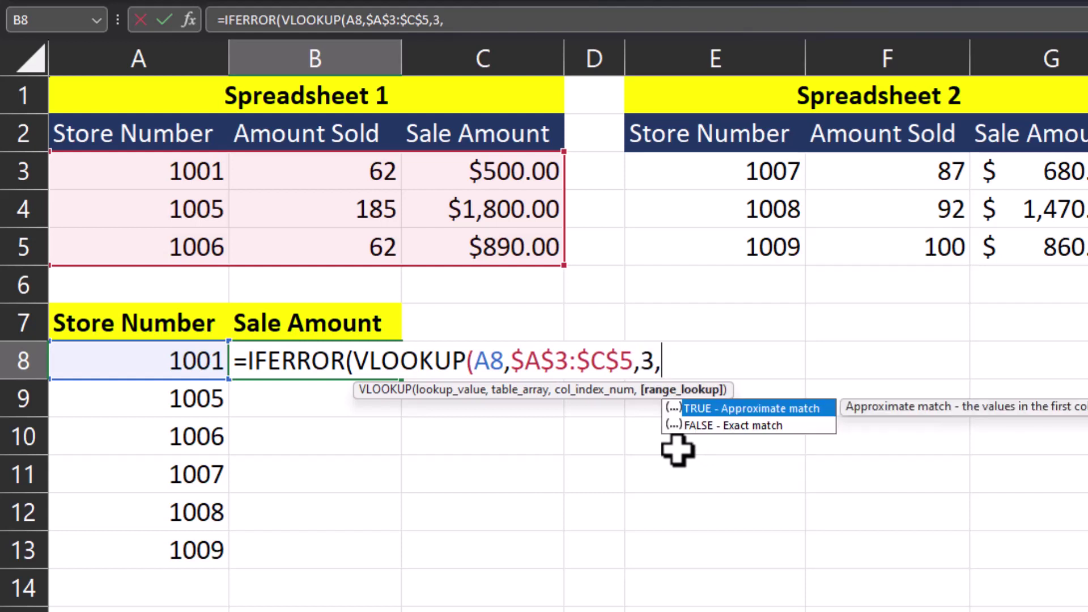
pyautogui.doubleClick(800, 430)
pyautogui.write('),')
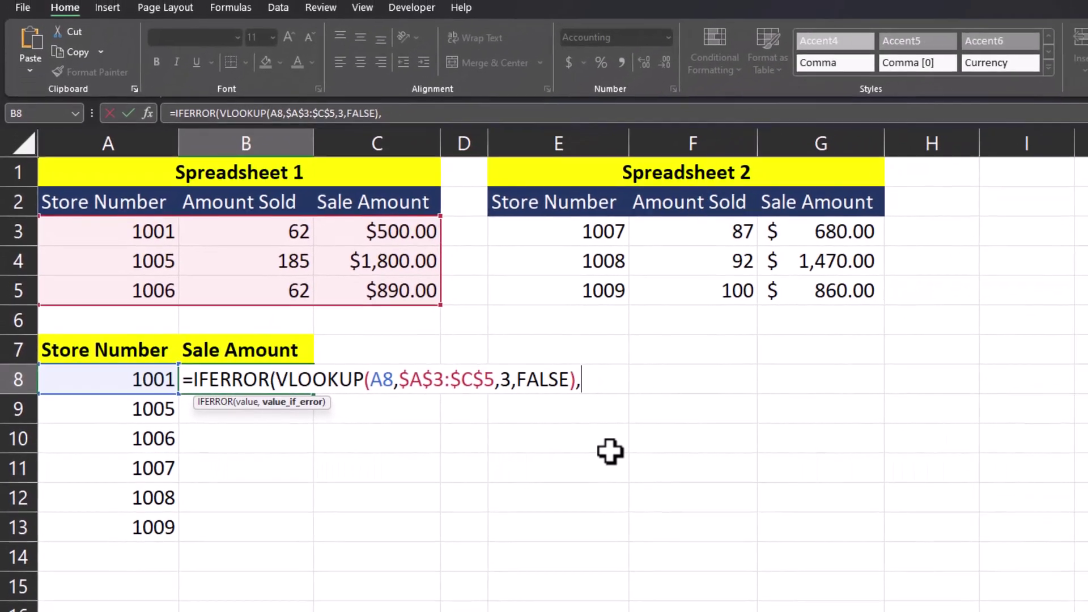
# Step: Nest a second IFERROR(VLOOKUP(A8,$E$3:$G$5 on Spreadsheet 2 into B8's formula
pyautogui.write('if')
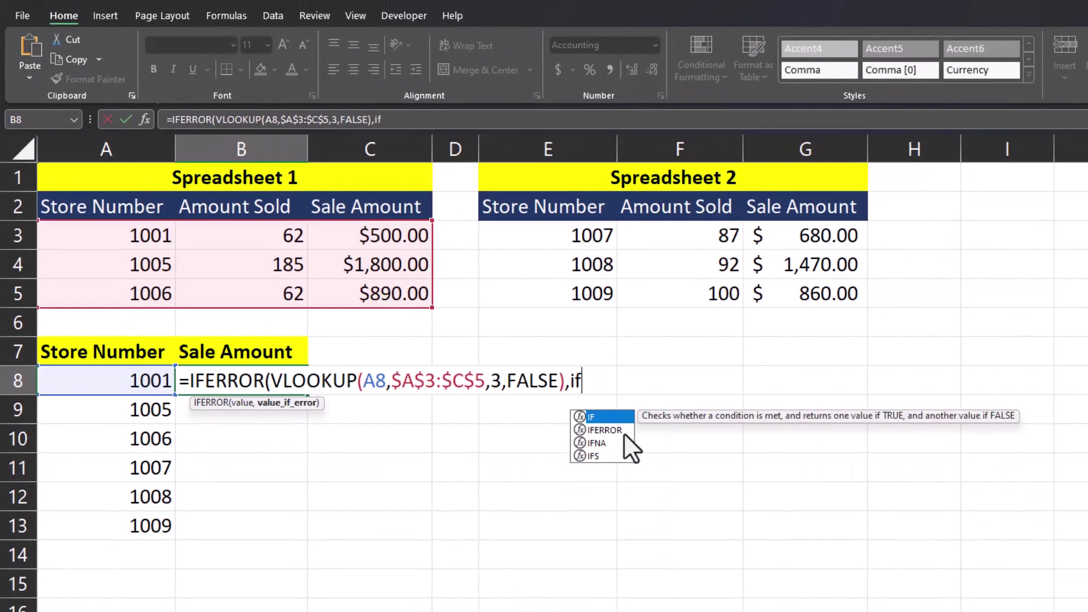
pyautogui.doubleClick(623, 432)
pyautogui.write('vlook')
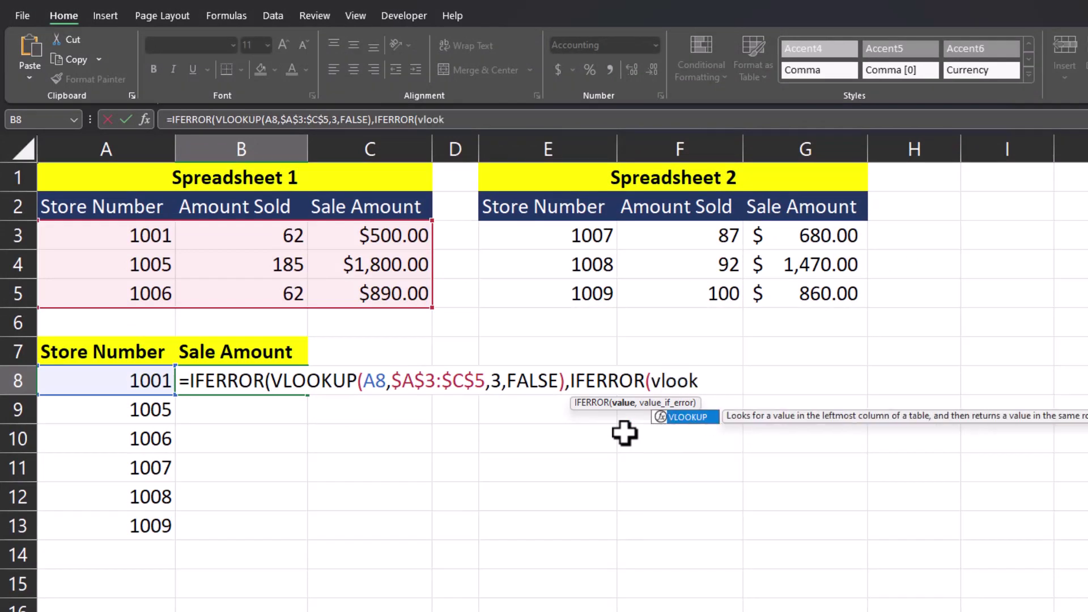
pyautogui.doubleClick(682, 418)
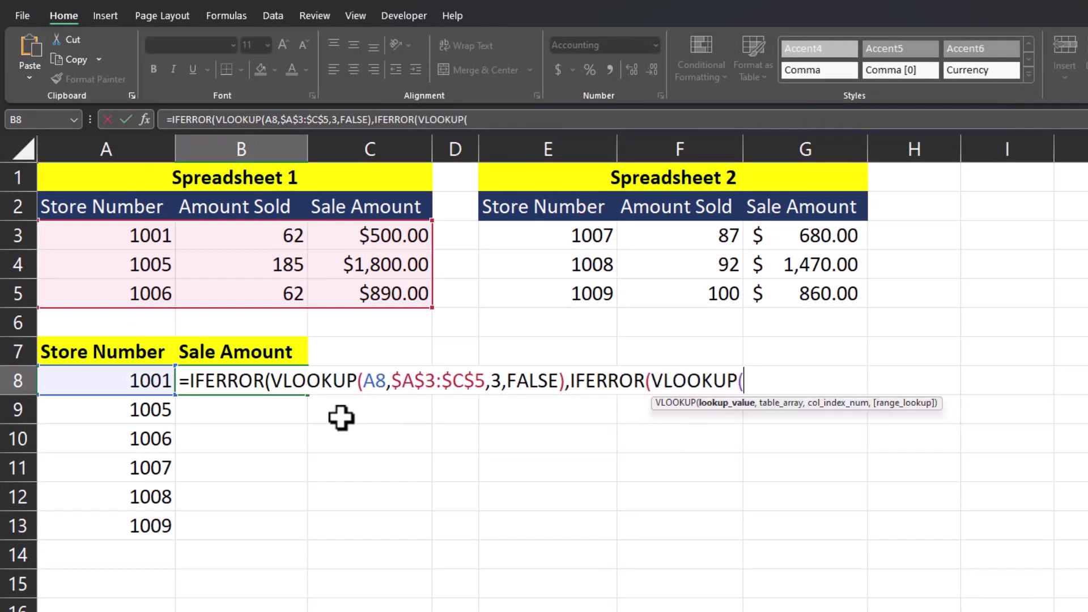
pyautogui.click(110, 388)
pyautogui.write(',')
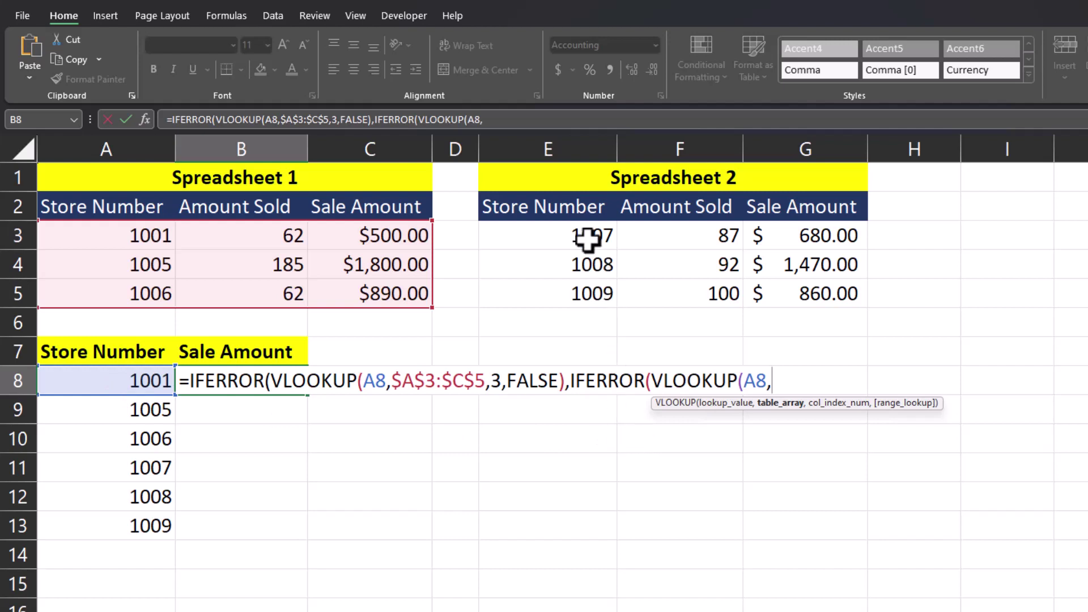
pyautogui.moveTo(554, 233); pyautogui.dragTo(801, 294)
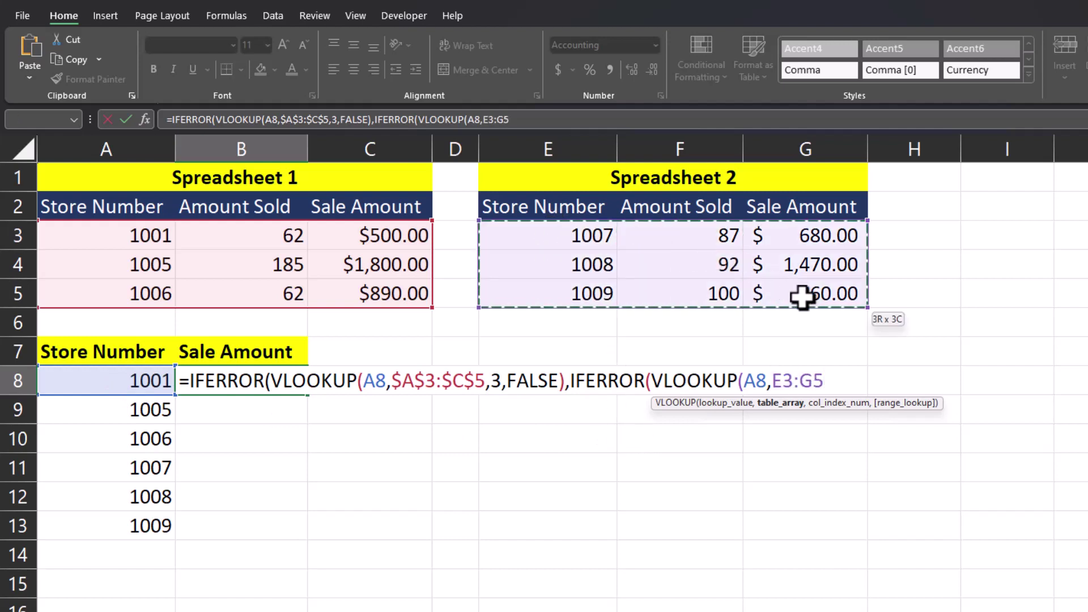
pyautogui.moveTo(821, 380); pyautogui.dragTo(769, 381)
pyautogui.press('F4')
# Step: Finish with column 3, FALSE and a "Not Found" fallback, so B8 shows $500.00
pyautogui.click(870, 381)
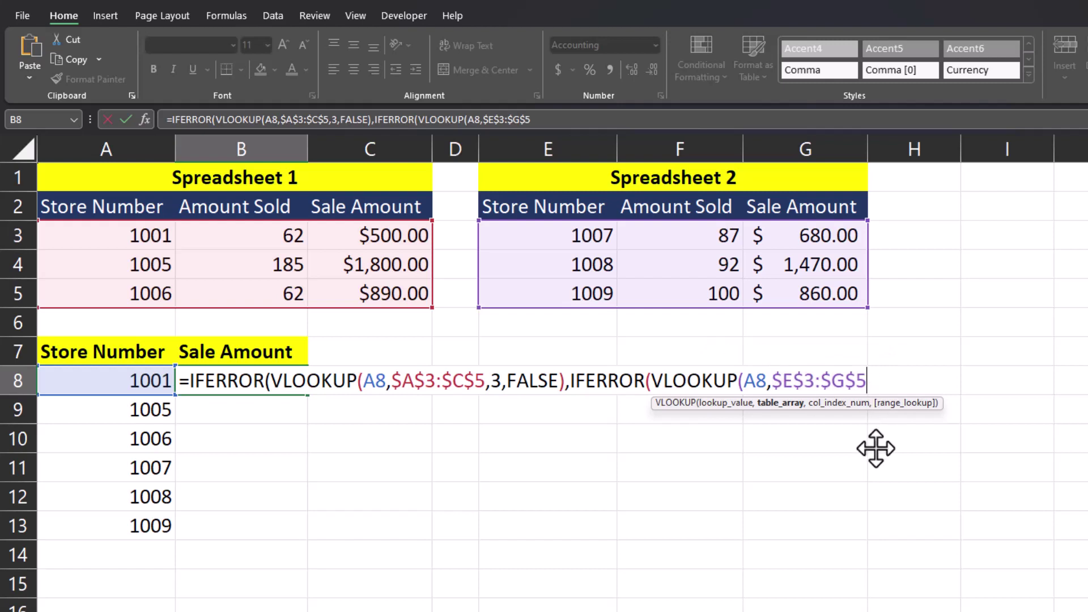
pyautogui.write(',3,false')
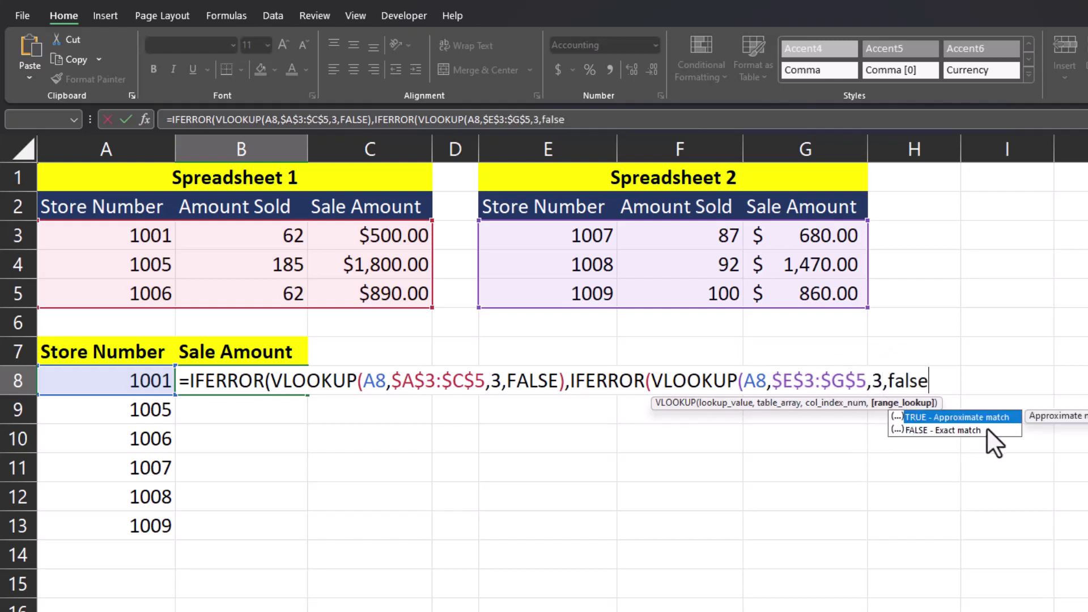
pyautogui.doubleClick(988, 429)
pyautogui.write(')')
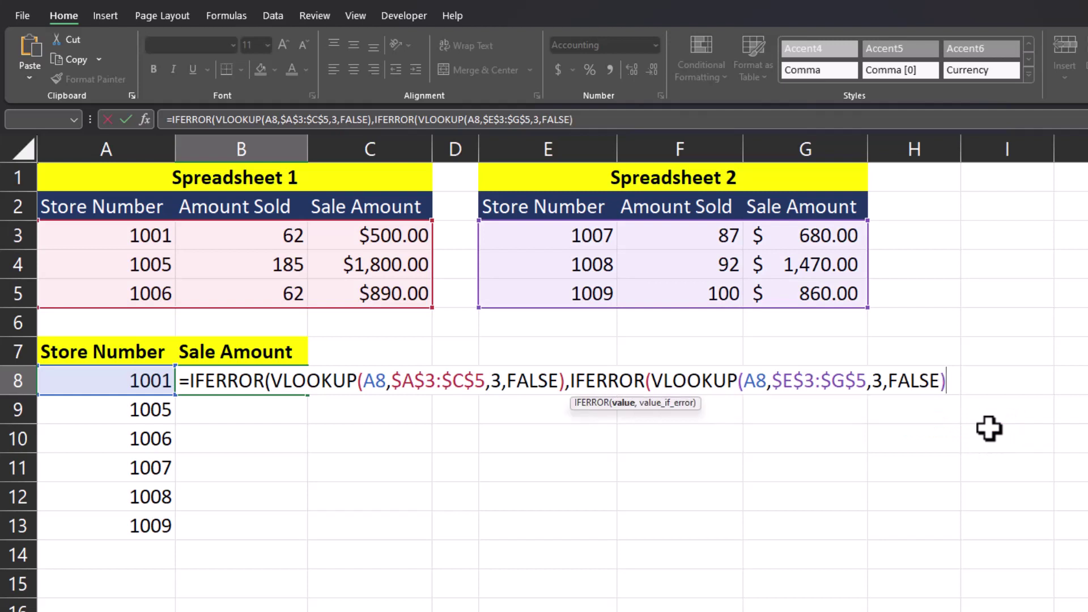
pyautogui.write(',"Not Found')
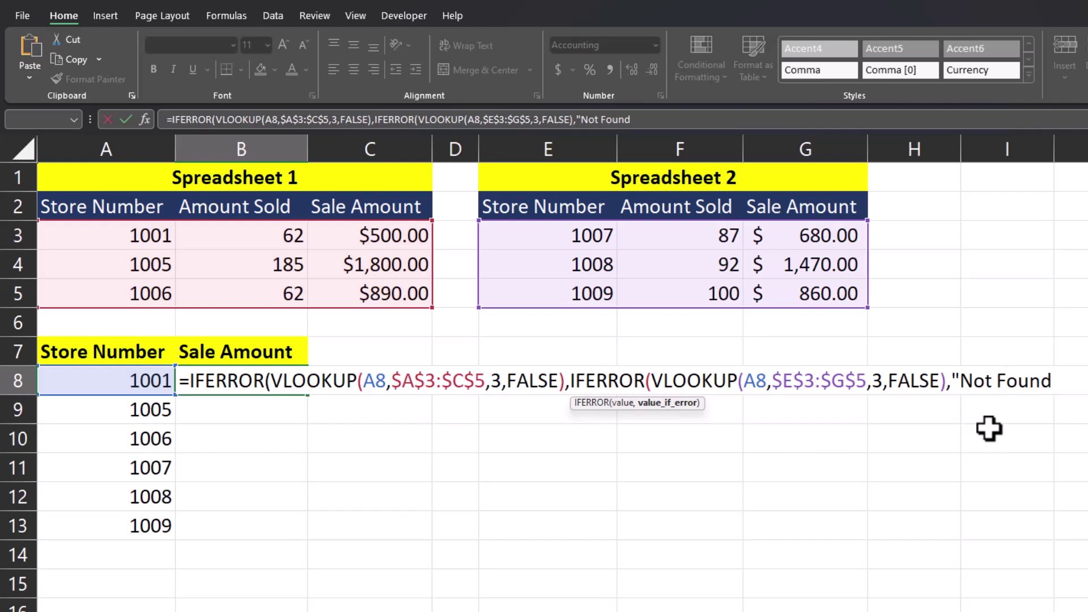
pyautogui.write('"))')
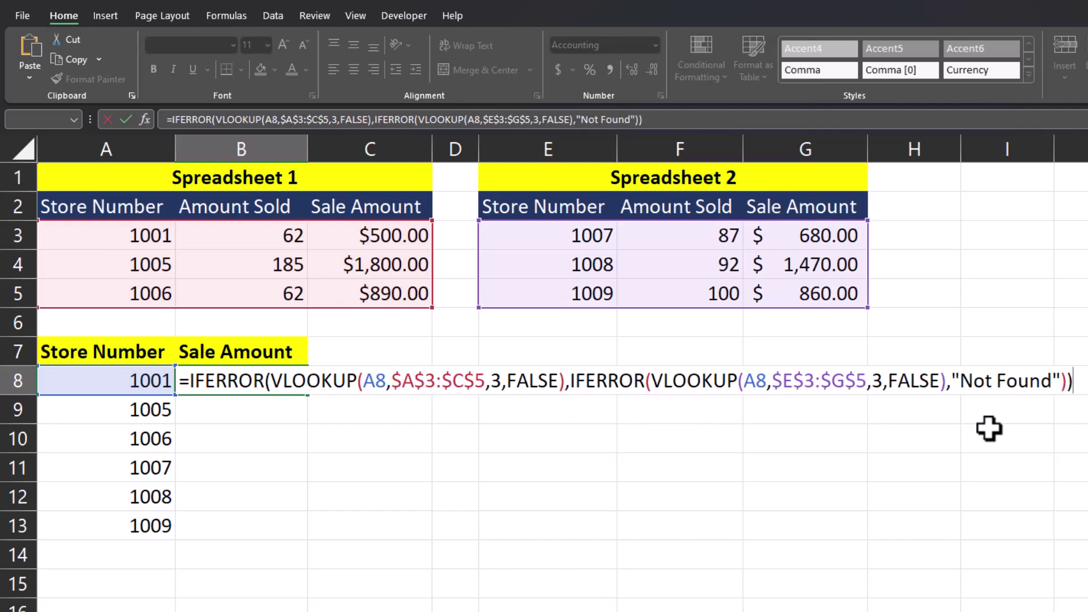
pyautogui.press('Return')
pyautogui.click(292, 387)
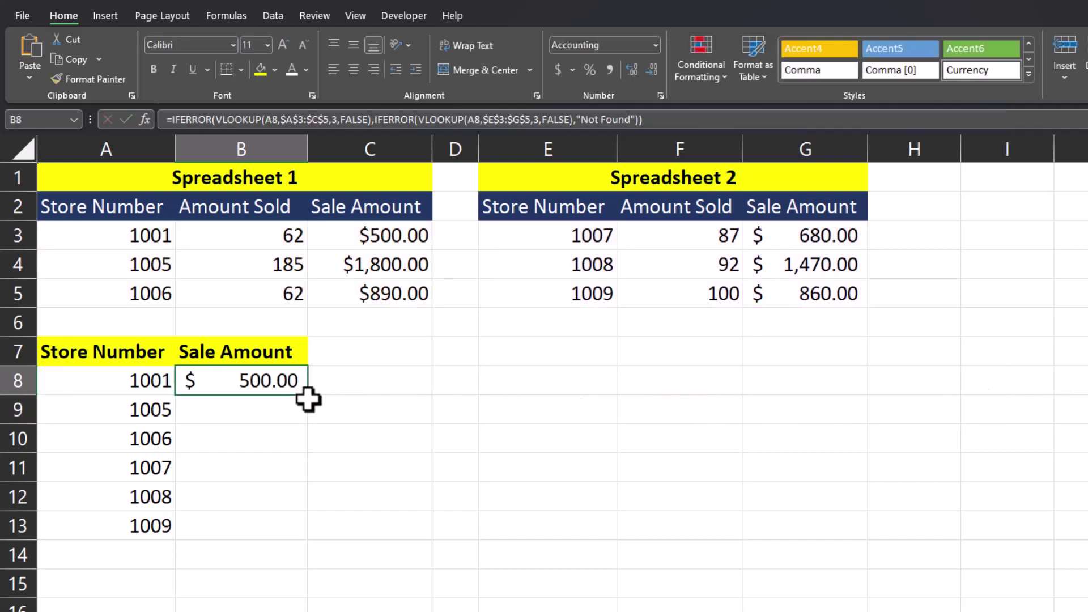
# Step: Fill B8's lookup formula down to B13 and reopen B8's formula for review
pyautogui.doubleClick(311, 399)
pyautogui.press('Right')
pyautogui.press('Right')
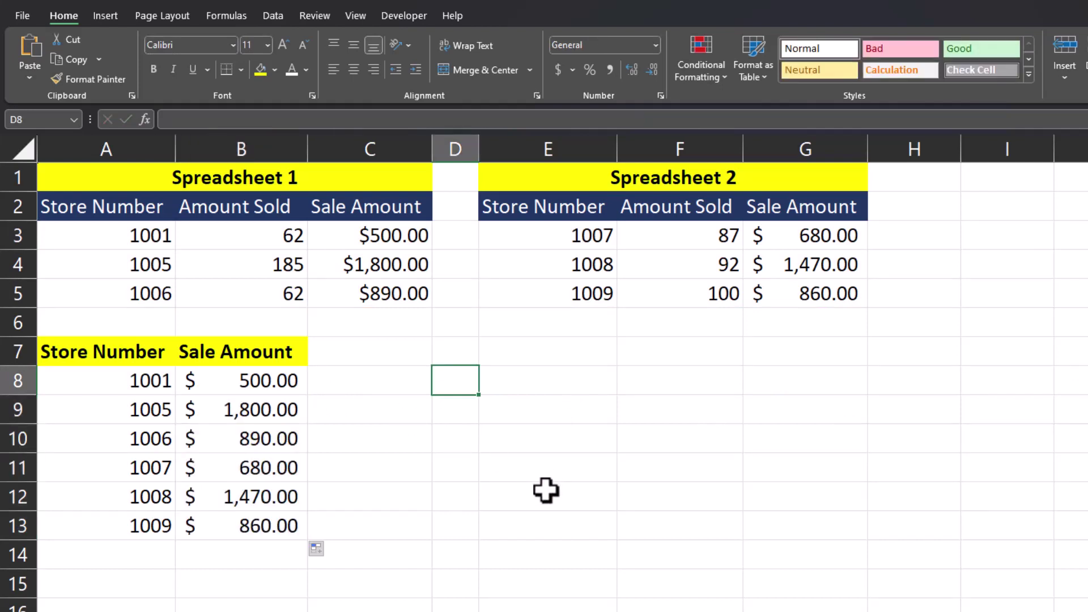
pyautogui.press('Left')
pyautogui.press('Left')
pyautogui.press('F2')
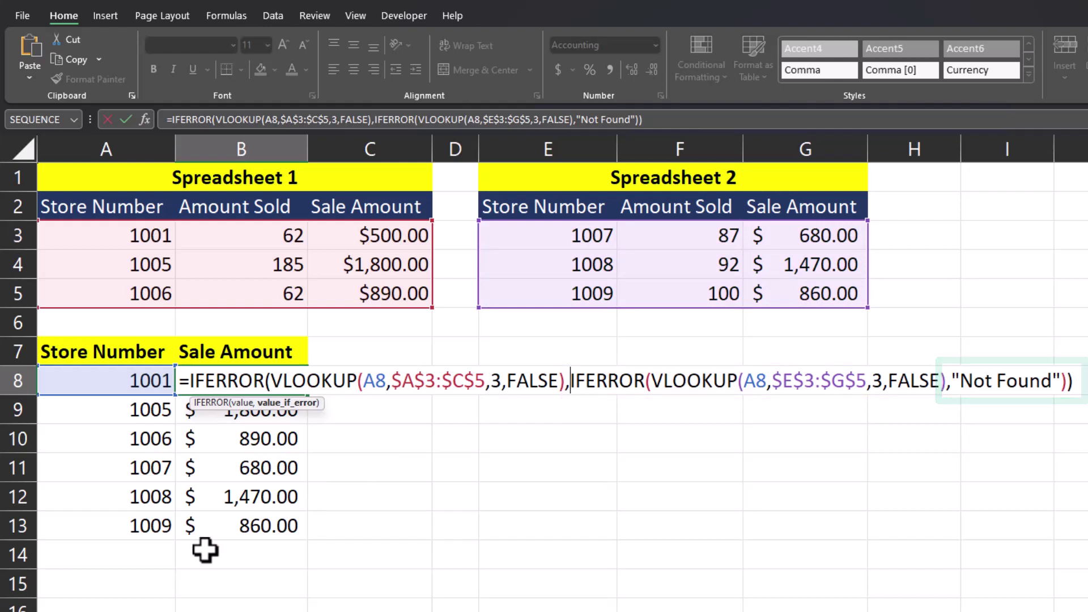
# Step: Enter store number 1010 in A14, which neither table lists, so B14 returns Not Found
pyautogui.press('Return')
pyautogui.click(135, 564)
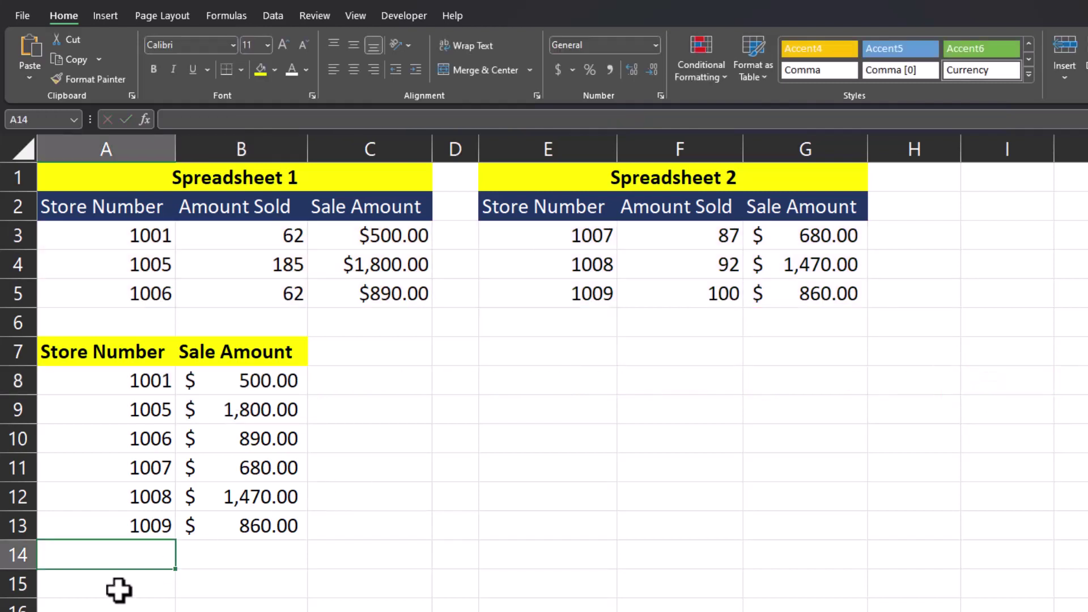
pyautogui.write('1010')
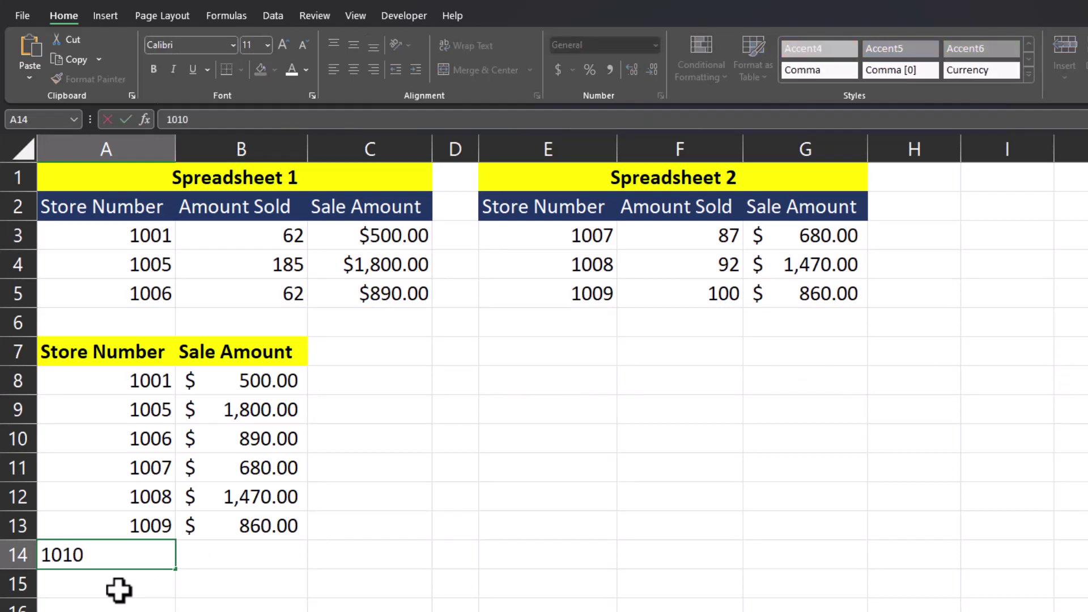
pyautogui.press('Return')
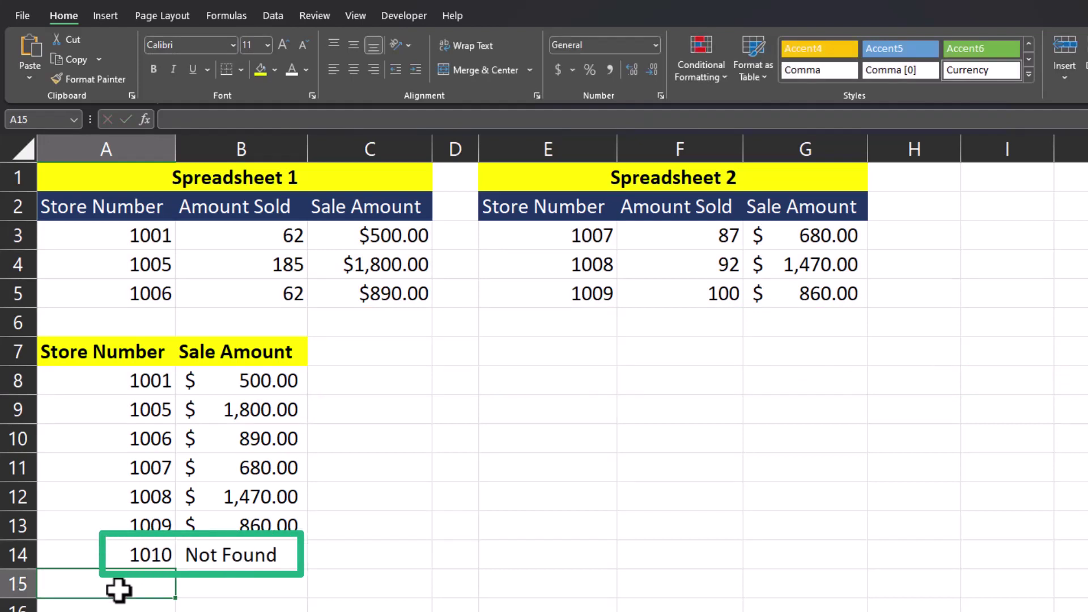